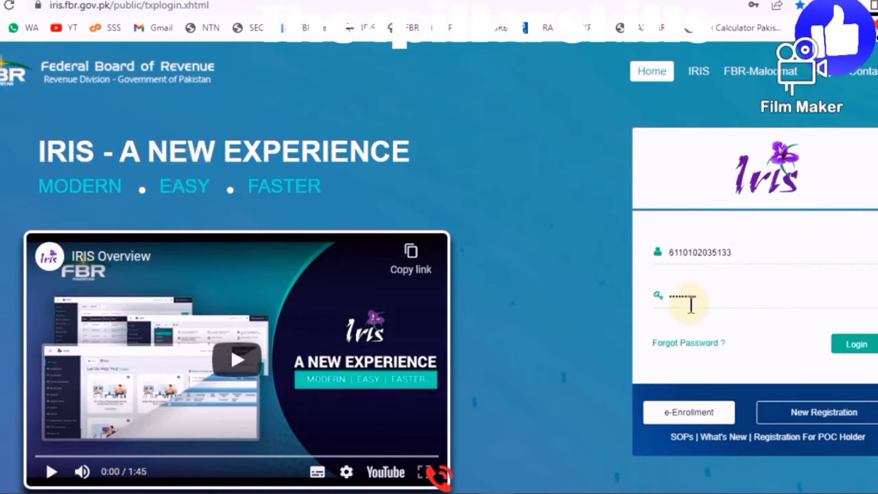
# - Log in to the tax portal with the prefilled credentials and start an original Normal Return (Ind/AOP/COY)
pyautogui.click(847, 347)
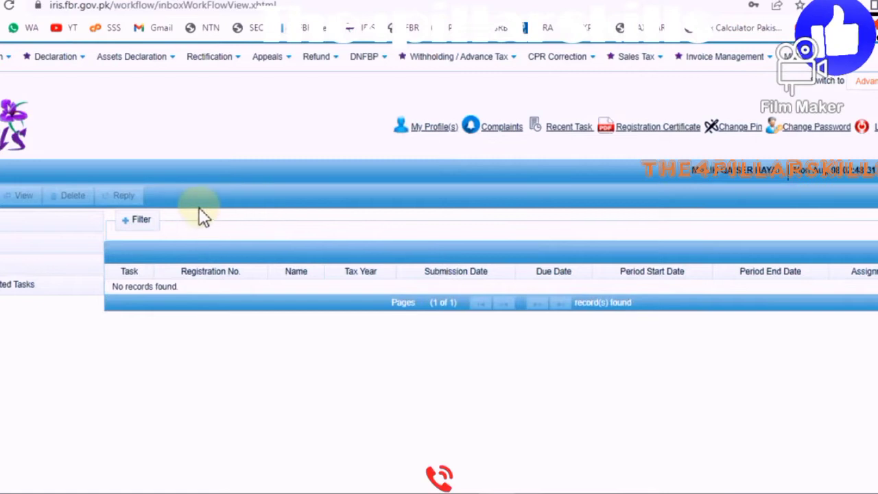
pyautogui.click(62, 61)
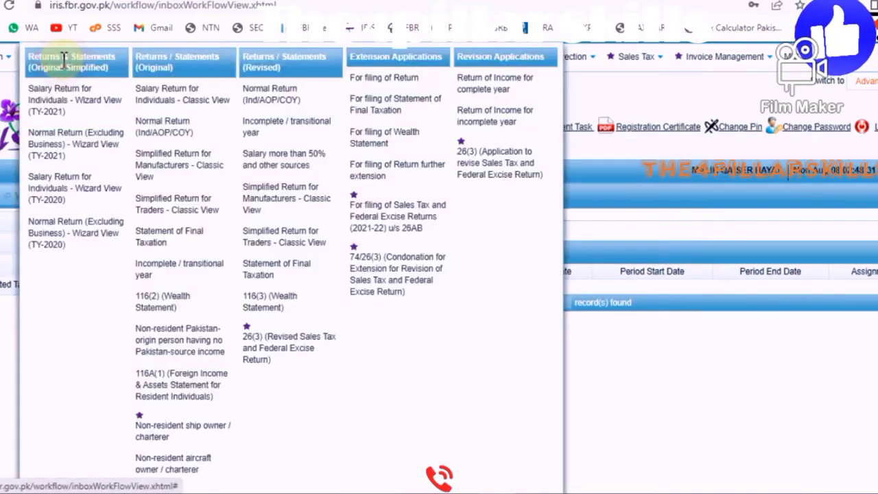
pyautogui.click(170, 134)
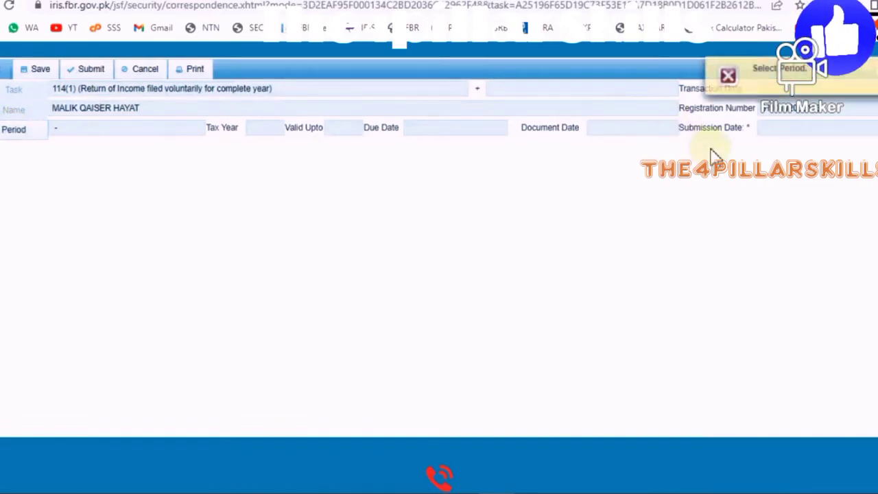
# - Search for tax period 2022 and select the period 01-Jul-2021 to 30-Jun-2022 for the return
pyautogui.click(8, 131)
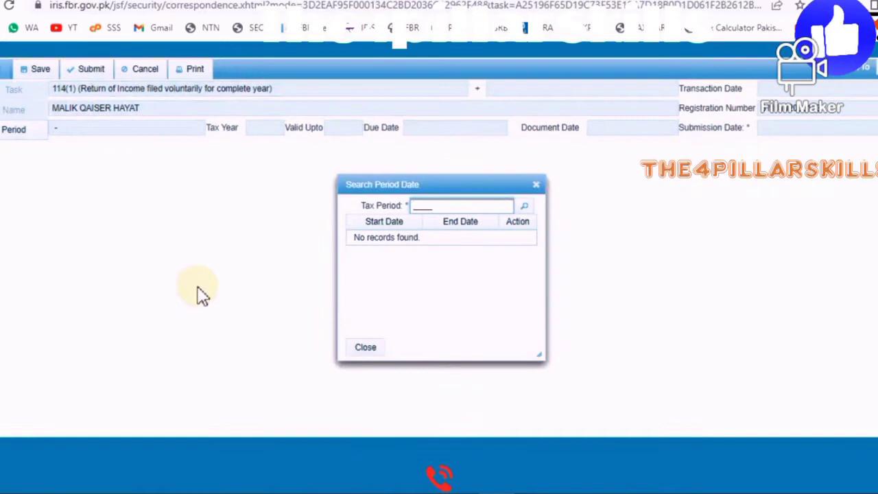
pyautogui.write('202')
pyautogui.write('2')
pyautogui.click(525, 210)
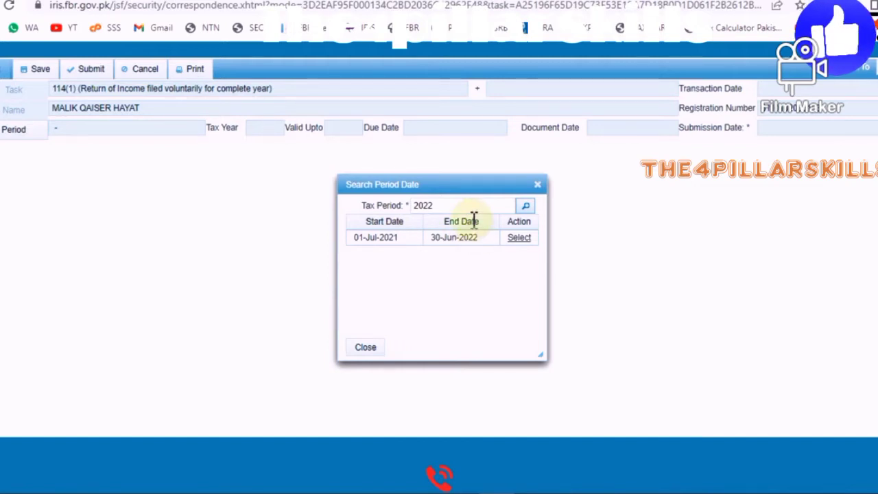
pyautogui.click(520, 240)
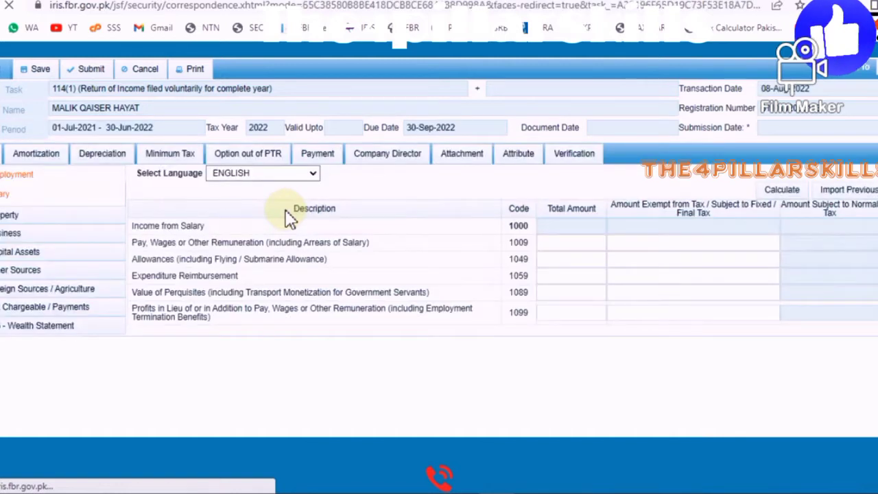
pyautogui.click(8, 214)
pyautogui.click(11, 175)
pyautogui.click(40, 290)
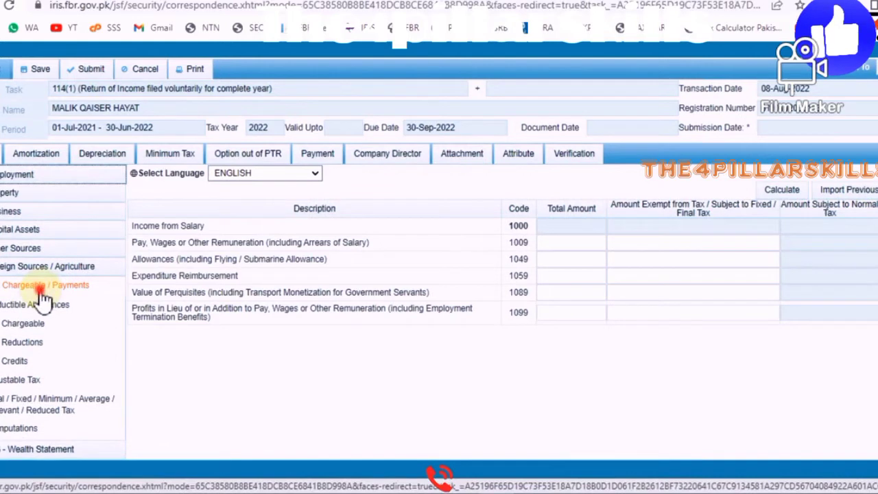
pyautogui.click(583, 225)
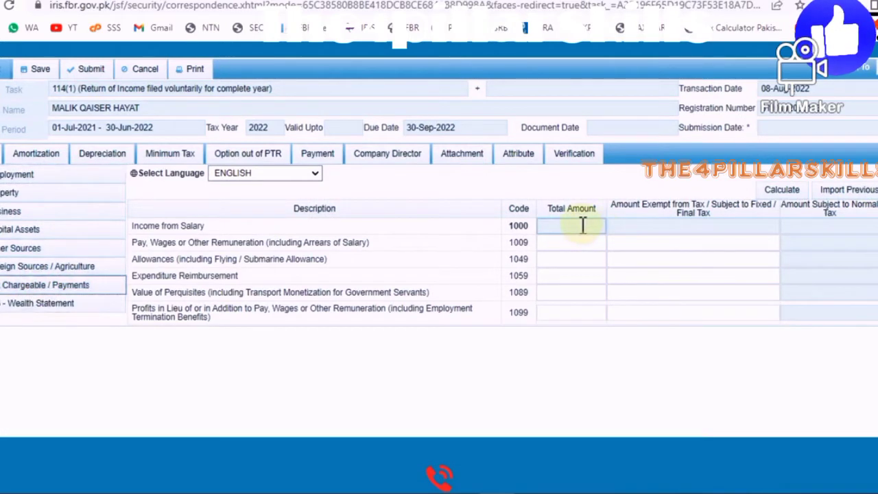
pyautogui.click(548, 241)
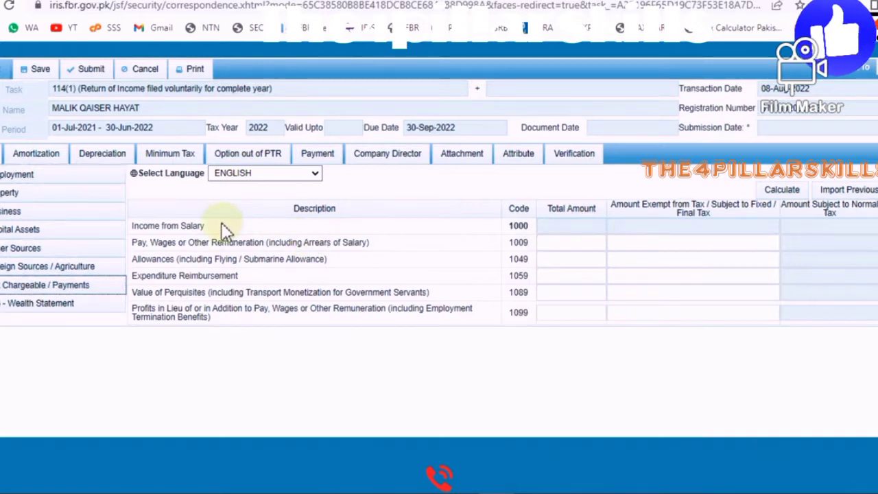
# - In the Employment salary section, enter 2400000 as the total amount for Pay, Wages or Other Remuneration (code 1009) and calculate
pyautogui.click(9, 174)
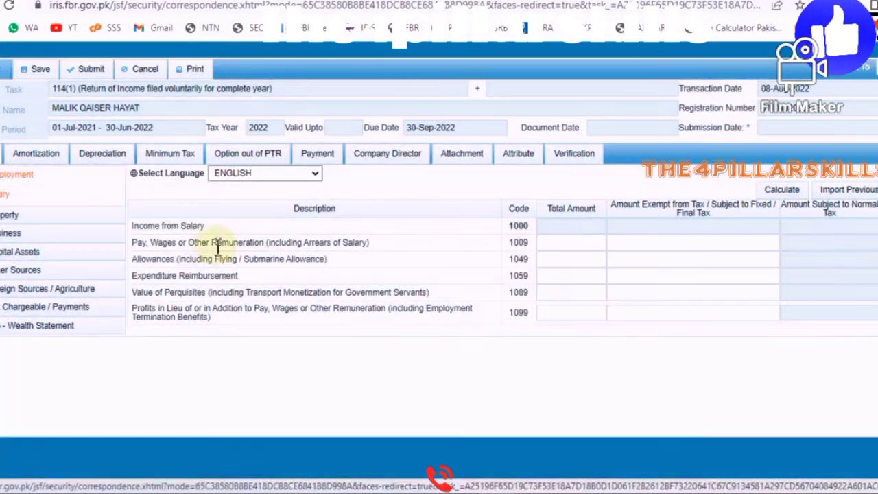
pyautogui.click(591, 260)
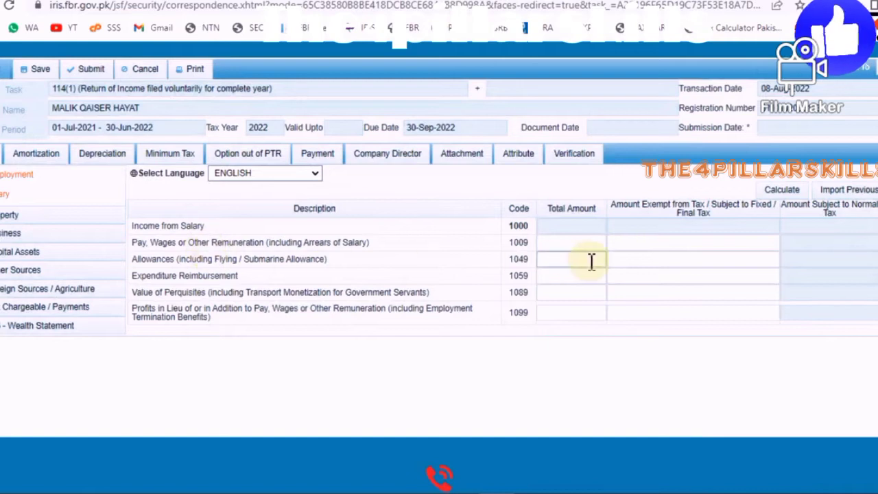
pyautogui.click(559, 245)
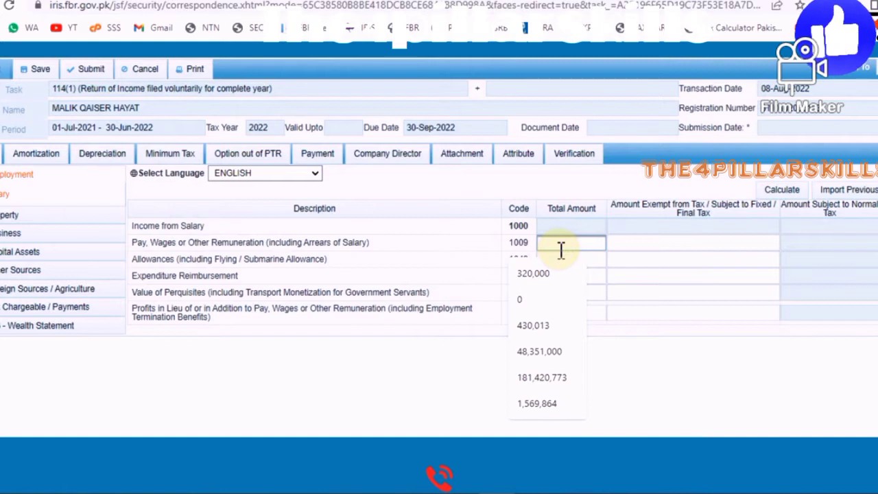
pyautogui.write('24')
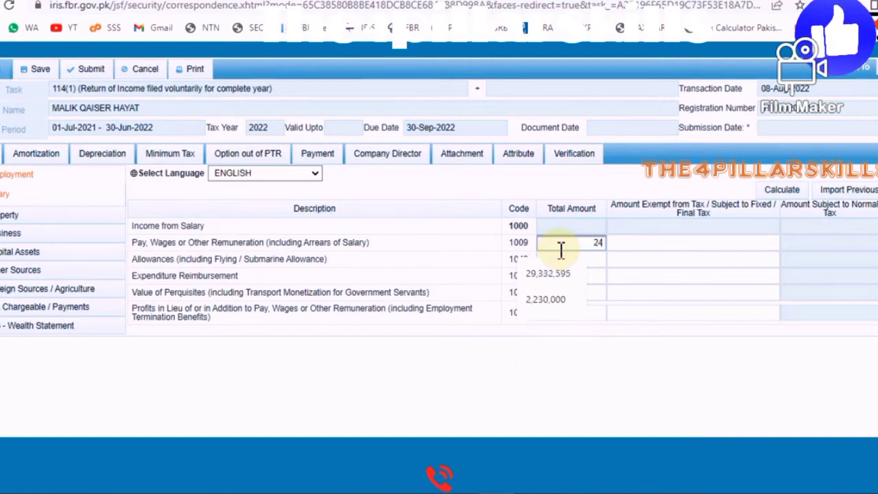
pyautogui.write('00000')
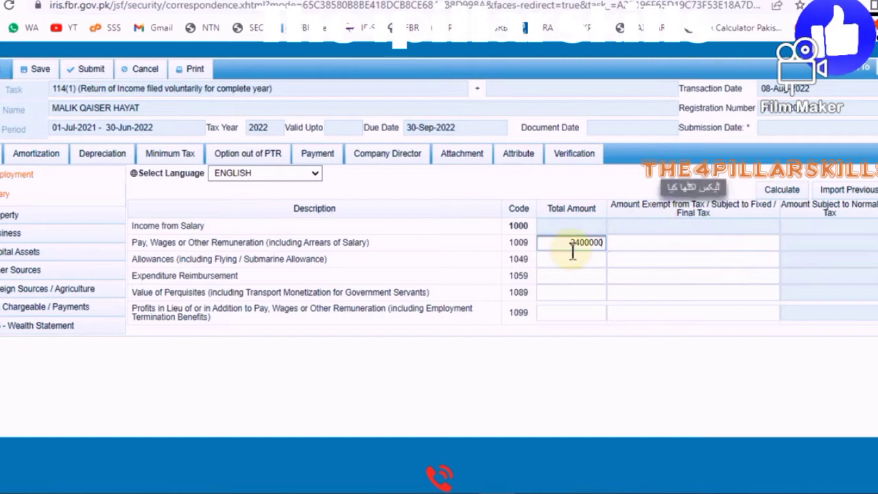
pyautogui.click(773, 195)
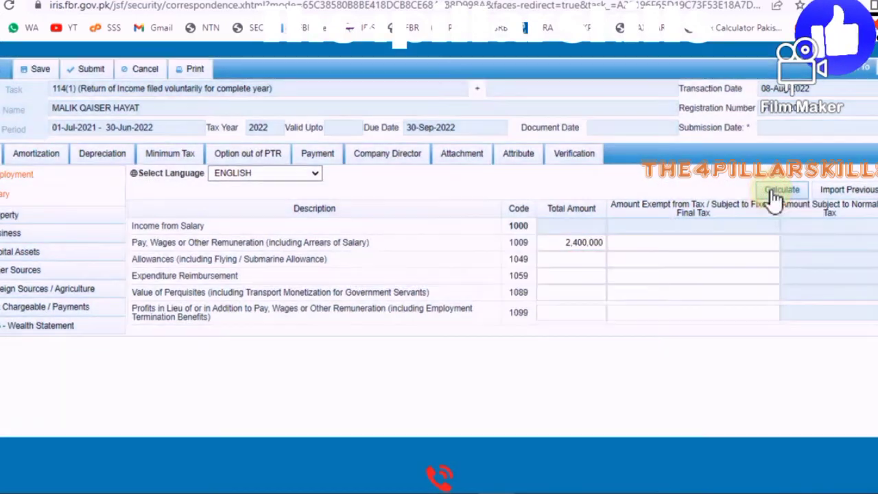
pyautogui.click(772, 196)
pyautogui.click(771, 191)
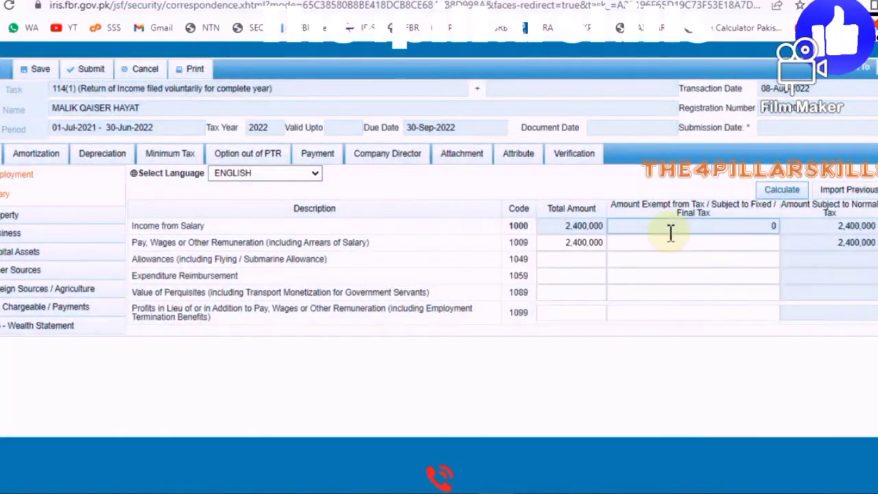
pyautogui.click(557, 247)
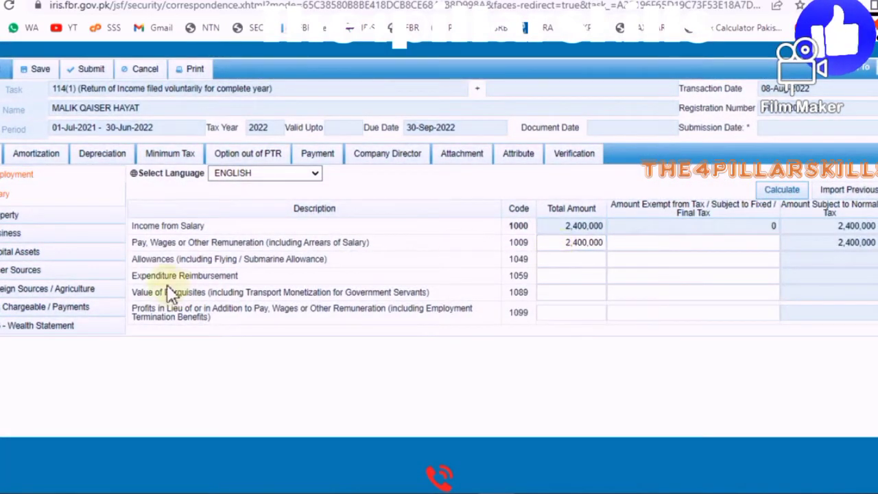
# - Open the Computations under Tax Chargeable / Payments and check the taxable income, tax chargeable and salary income amounts
pyautogui.click(15, 312)
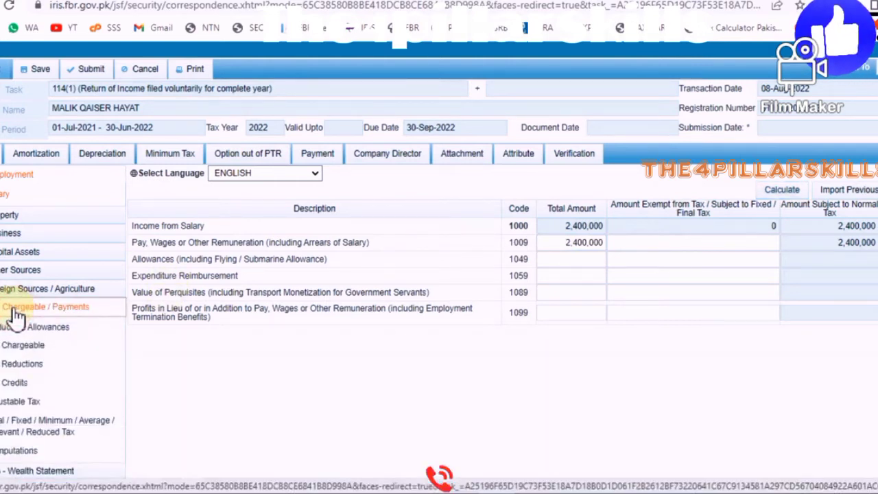
pyautogui.click(8, 451)
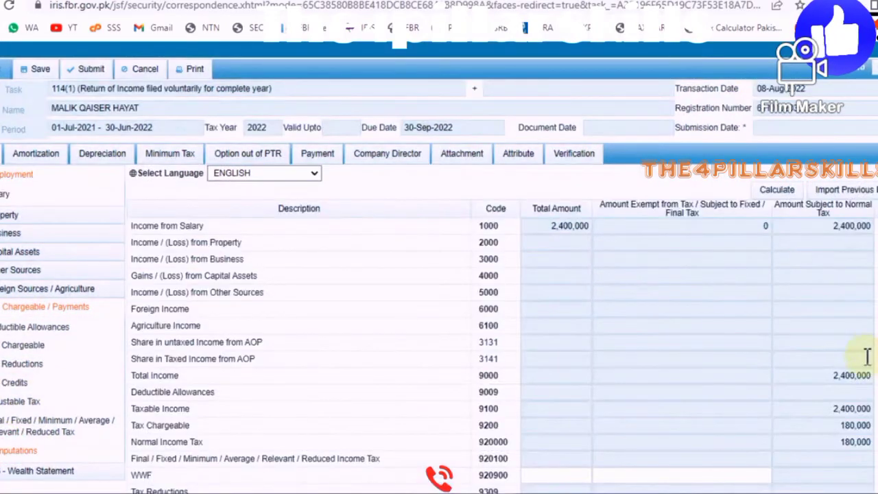
pyautogui.scroll(-1, 858, 343)
pyautogui.doubleClick(852, 335)
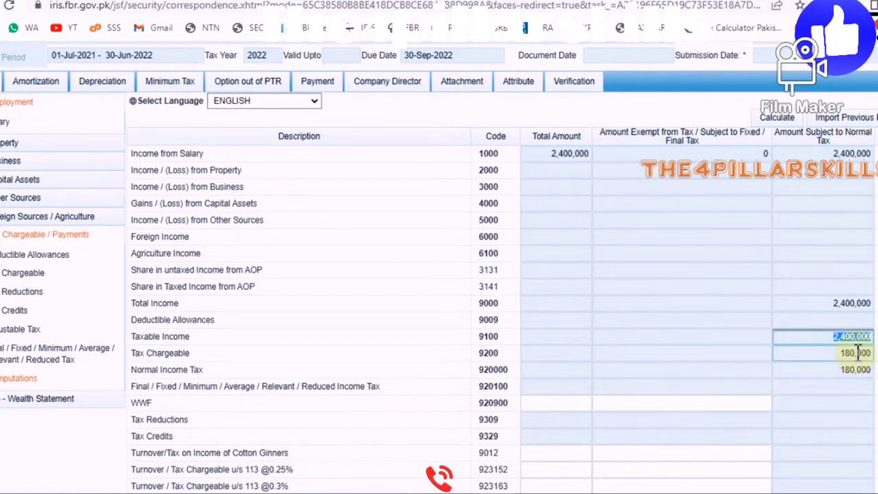
pyautogui.doubleClick(849, 352)
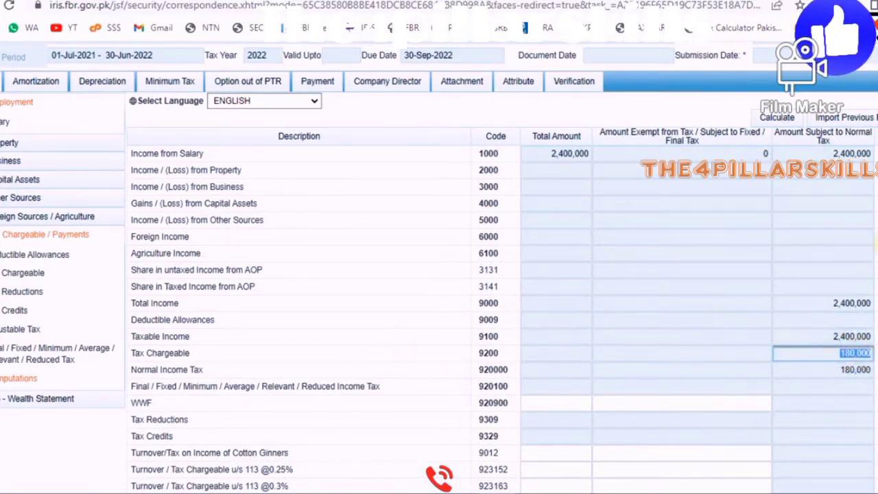
pyautogui.doubleClick(850, 153)
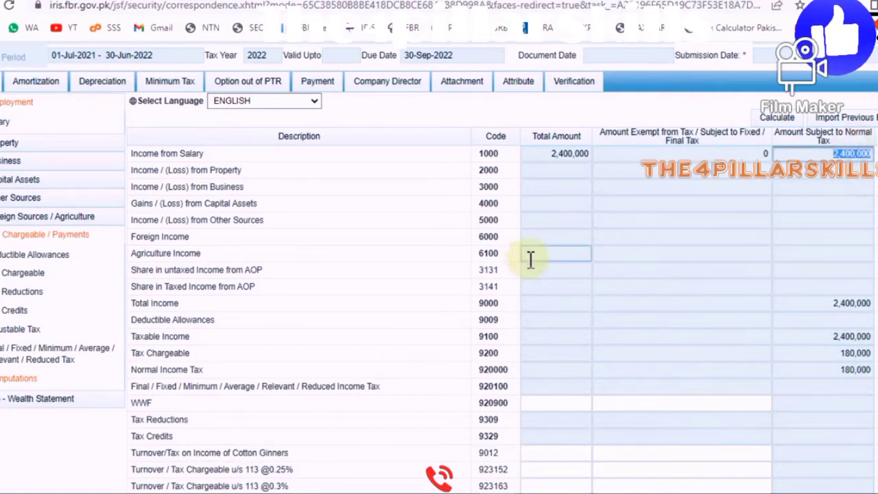
# - Switch to the Excel tax calculator workbook and set Salary Per Month to 200000 on the Salary sheet
pyautogui.hotkey('alt', 'Tab')
pyautogui.hotkey('alt', 'Tab')
pyautogui.hotkey('alt', 'Tab')
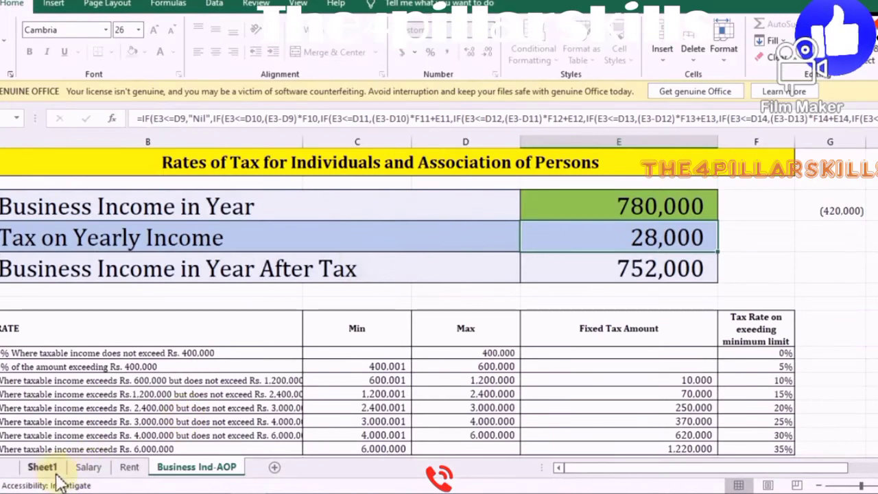
pyautogui.click(86, 467)
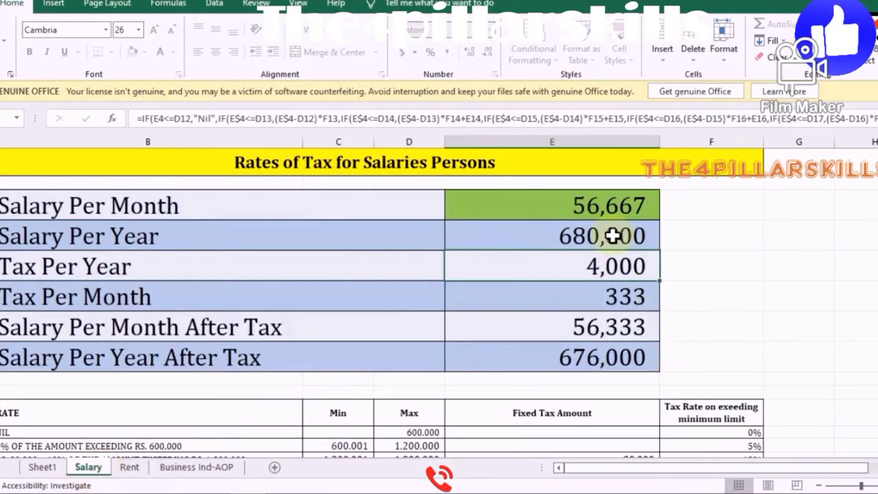
pyautogui.click(623, 202)
pyautogui.write('200000')
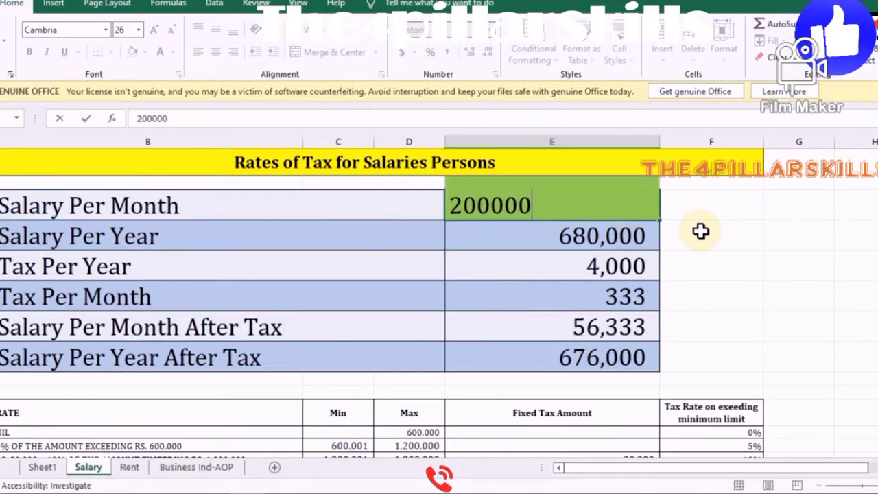
pyautogui.press('Return')
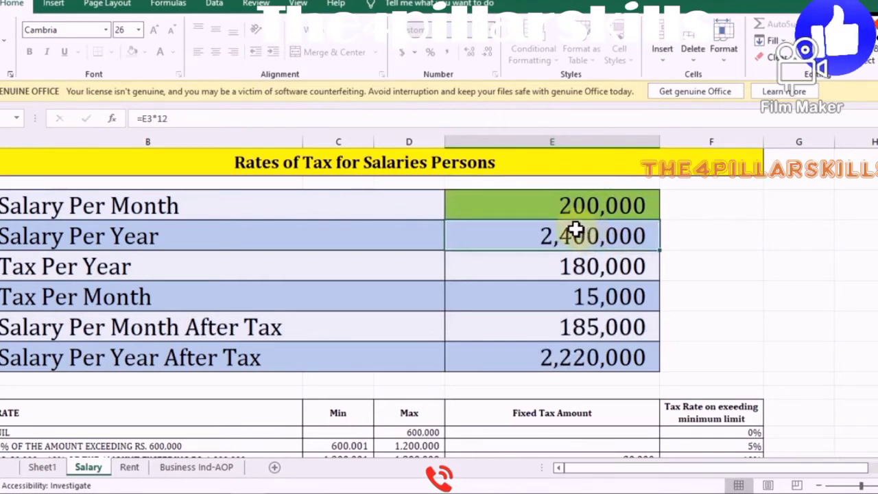
# - Review the calculated Tax Per Year, Tax Per Month and Salary Per Year cells on the Salary sheet
pyautogui.scroll(-2, 660, 245)
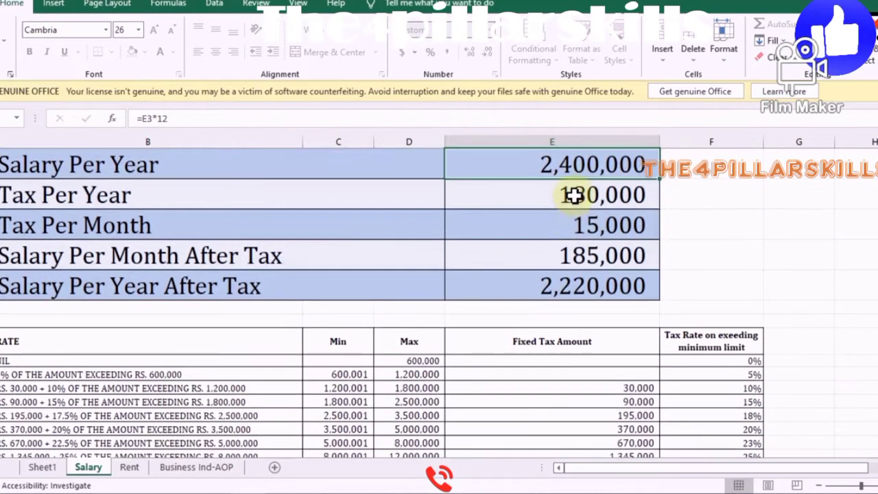
pyautogui.click(570, 194)
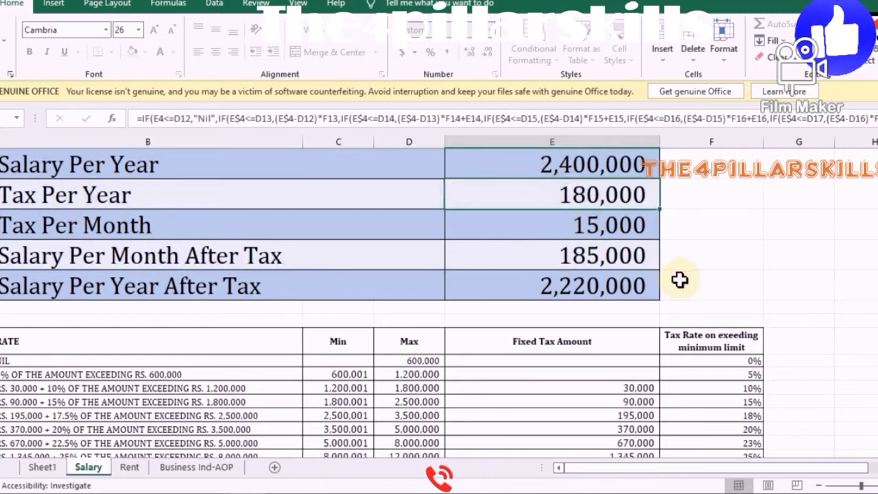
pyautogui.scroll(1, 679, 280)
pyautogui.scroll(1, 683, 278)
pyautogui.click(570, 296)
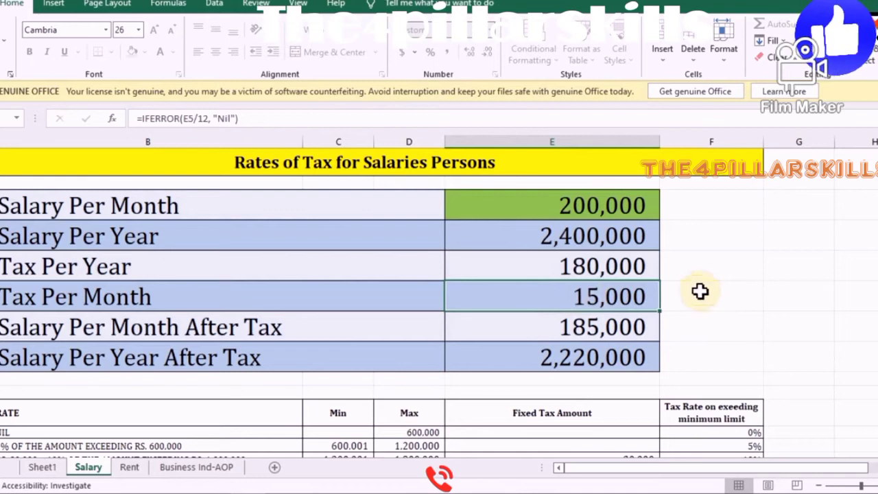
pyautogui.click(602, 236)
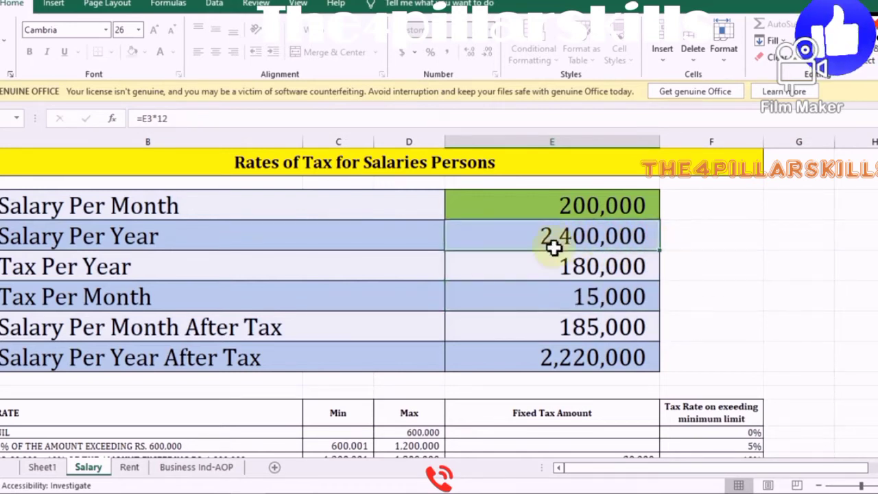
# - Examine the salary tax slab covering the yearly salary by selecting its Min and Max cells, 1,800,001 to 2,500,000
pyautogui.scroll(-2, 553, 248)
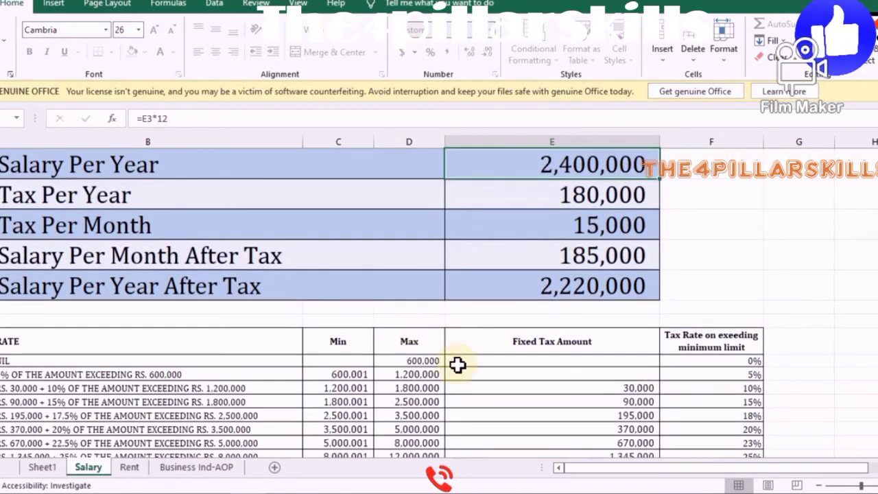
pyautogui.click(347, 402)
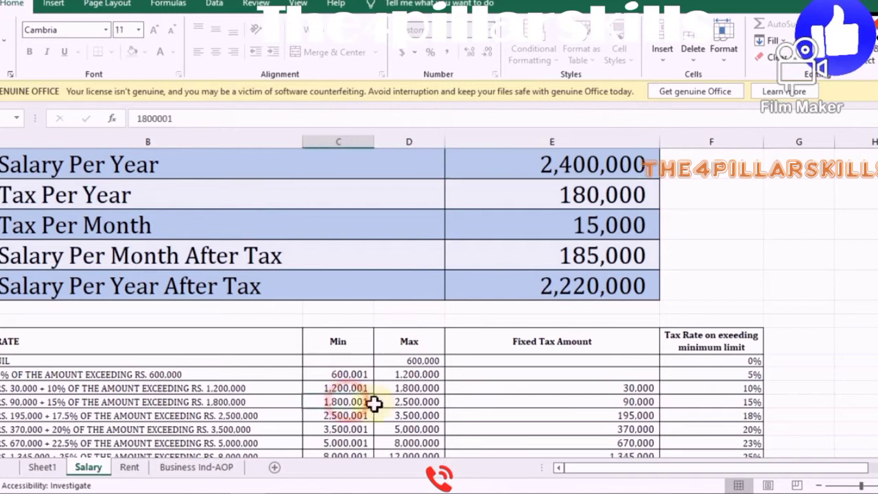
pyautogui.click(401, 403)
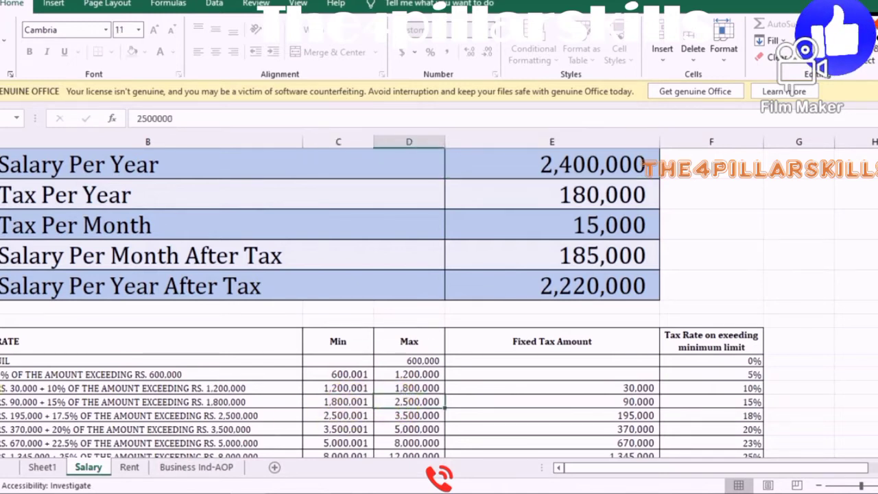
pyautogui.click(330, 403)
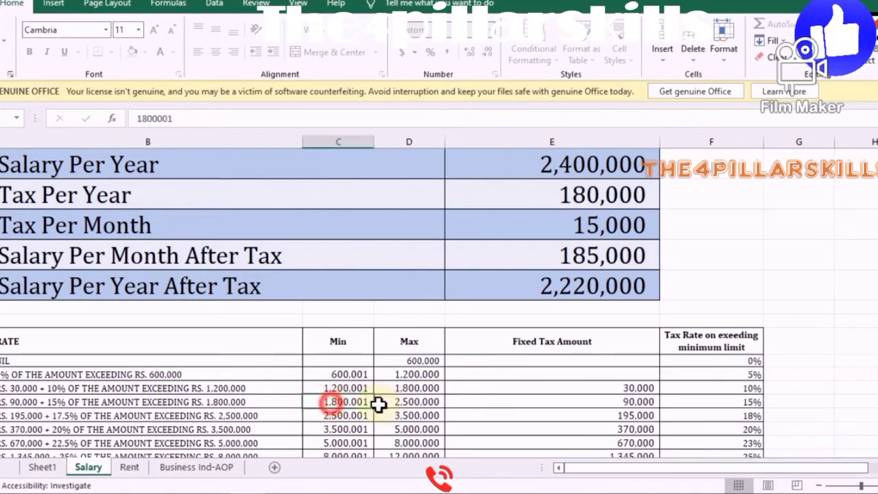
pyautogui.moveTo(352, 404); pyautogui.dragTo(408, 402)
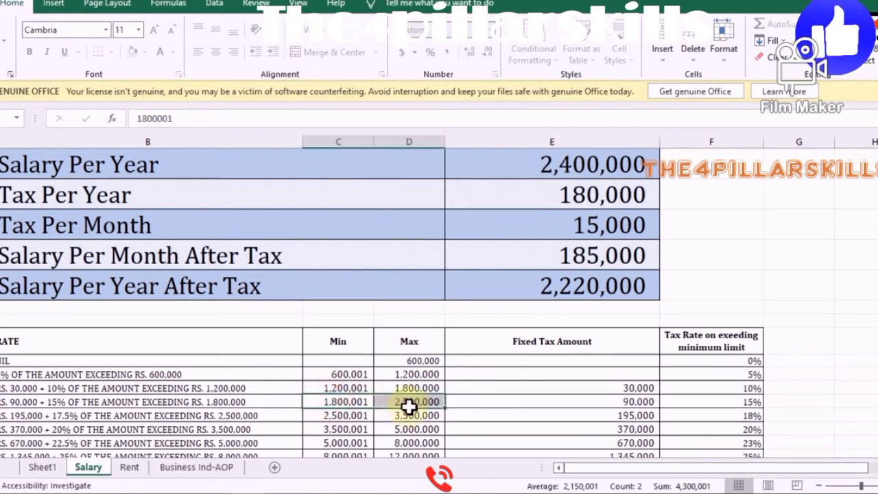
# - Examine the fixed tax amount, minimum limit and tax rate of the 1,800,001 to 2,500,000 salary slab
pyautogui.click(641, 402)
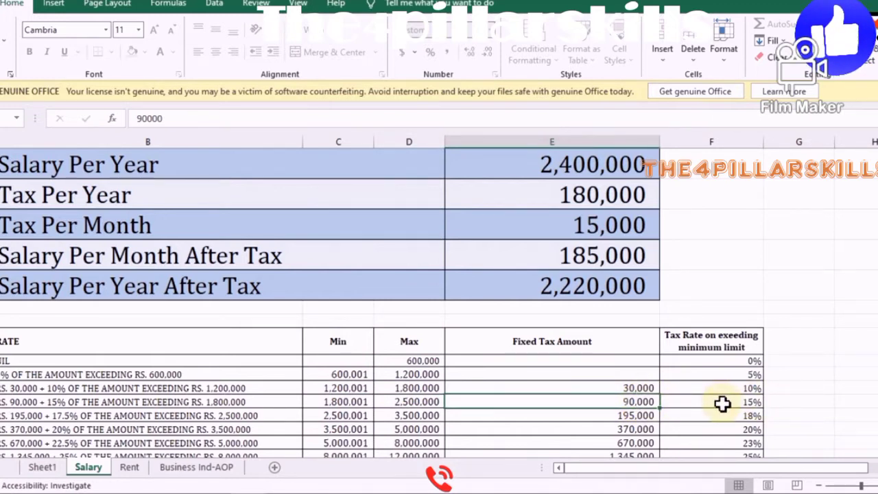
pyautogui.click(341, 403)
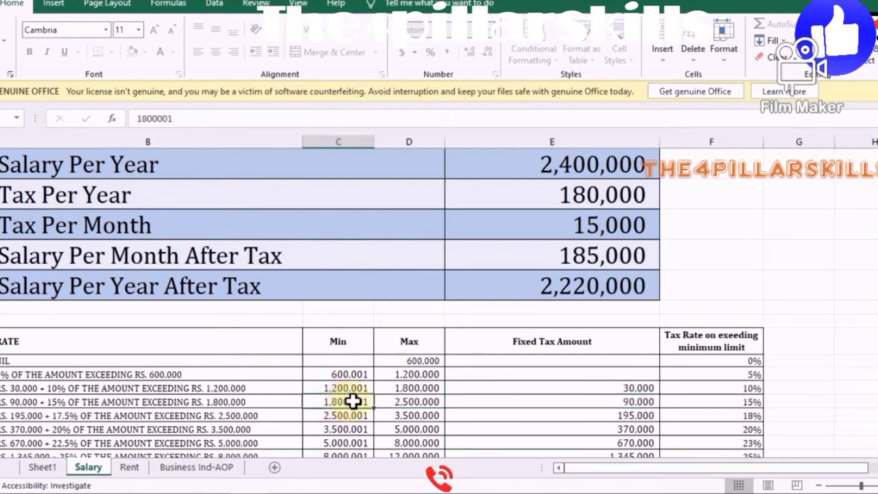
pyautogui.click(719, 400)
# - Calculate the tax on the yearly salary exceeding 1,800,000 in cell F3, beside Salary Per Month, with the formula =(E4-D14)*15%
pyautogui.scroll(1, 718, 410)
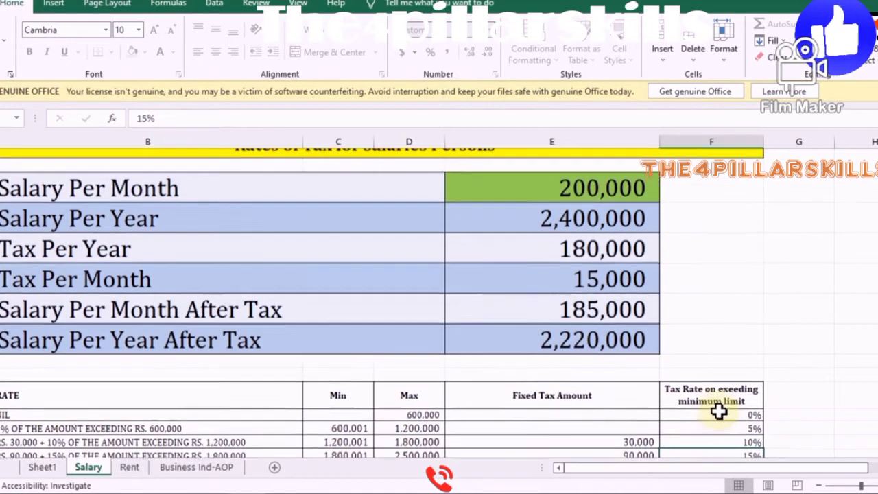
pyautogui.click(711, 206)
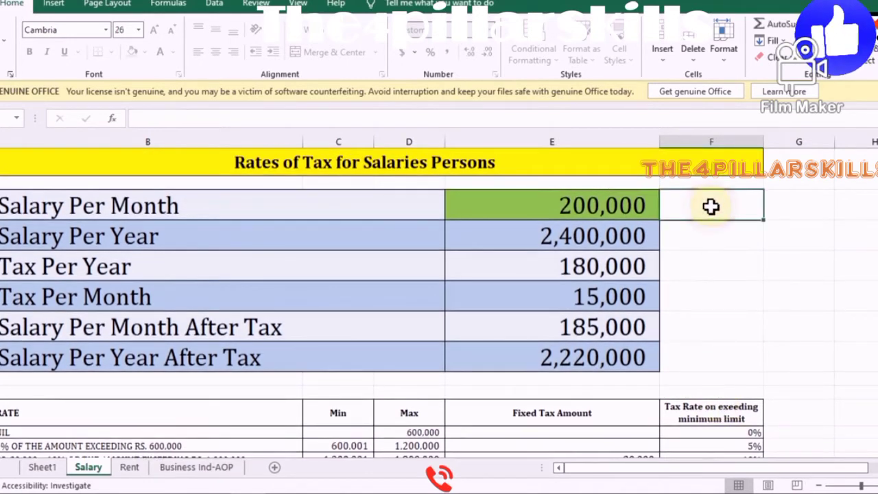
pyautogui.write('=(')
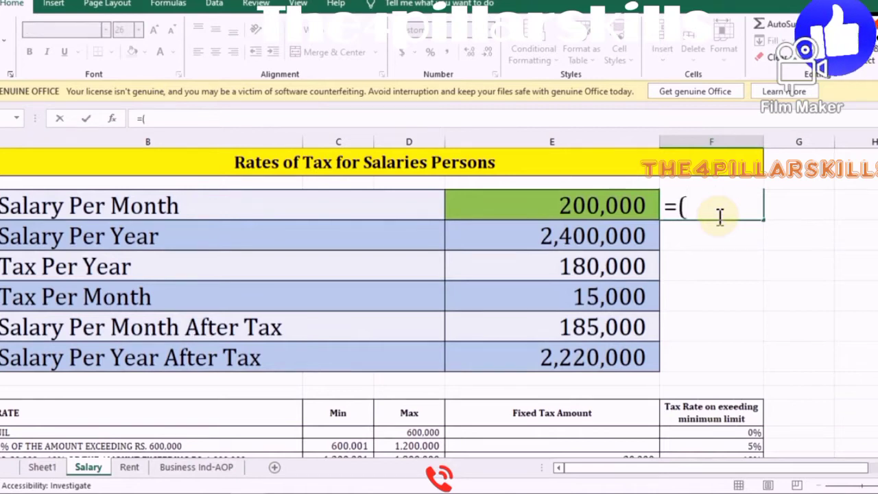
pyautogui.click(573, 235)
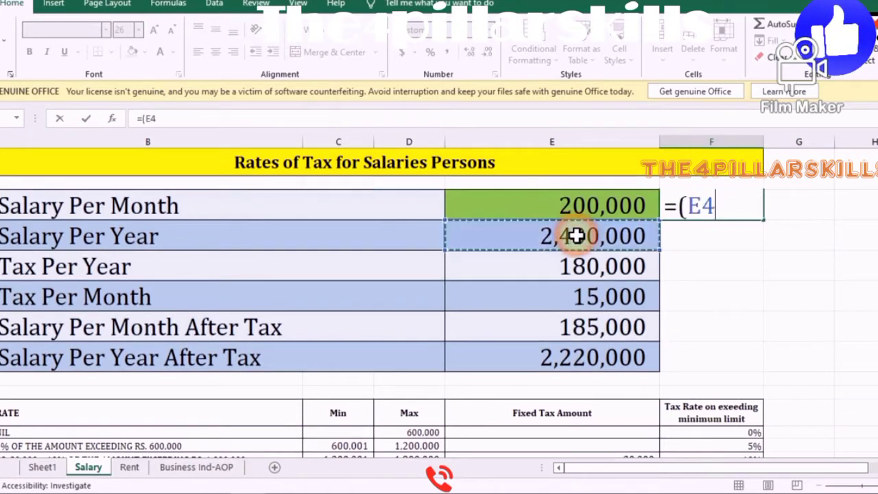
pyautogui.write('-')
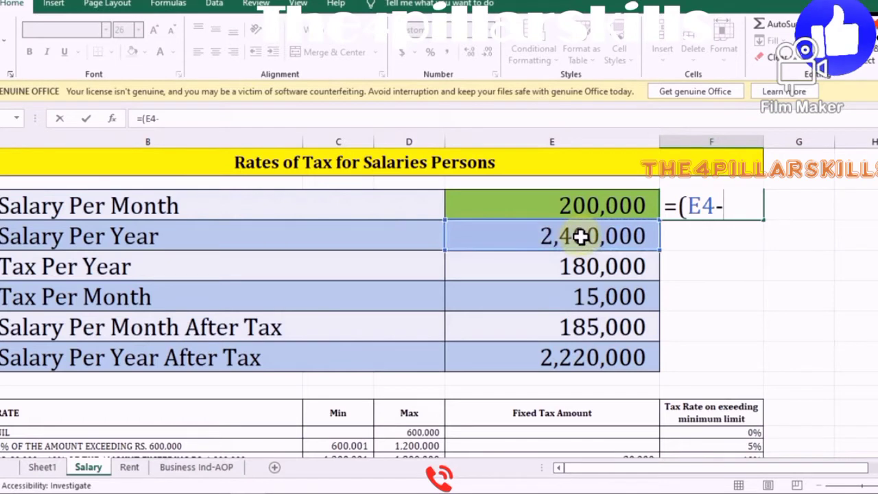
pyautogui.scroll(-2, 384, 329)
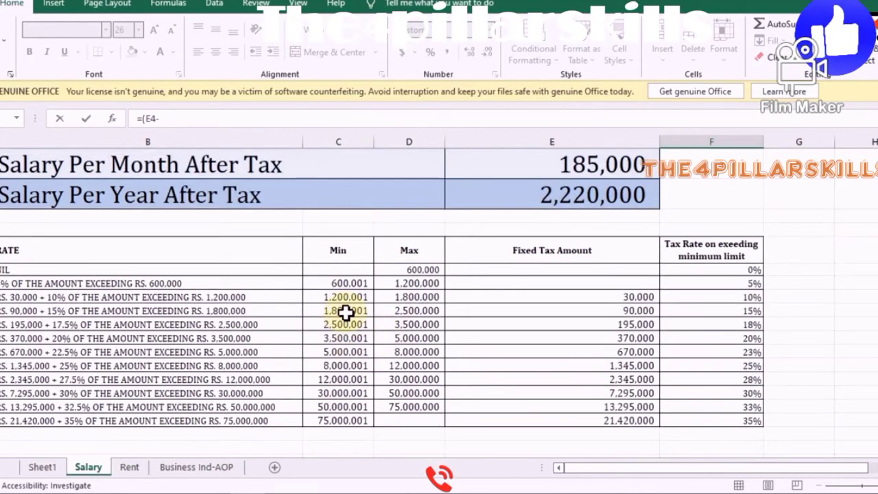
pyautogui.click(412, 297)
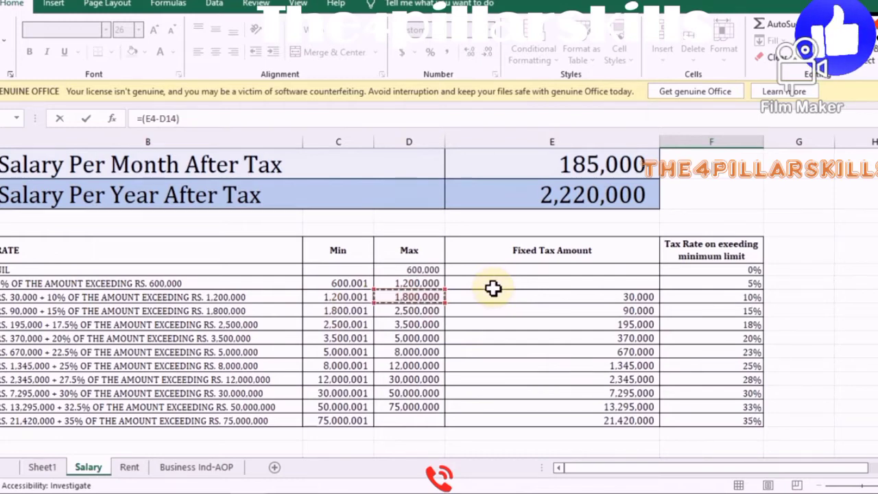
pyautogui.write(')')
pyautogui.scroll(3, 789, 251)
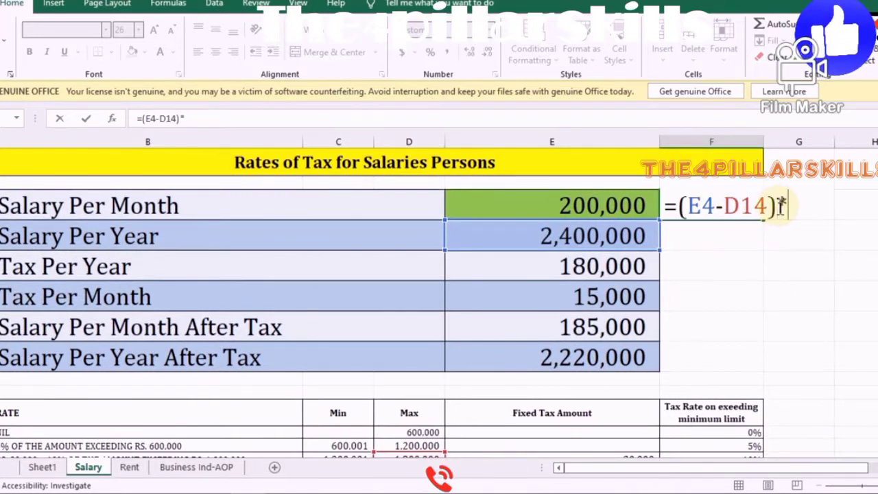
pyautogui.scroll(-1, 704, 341)
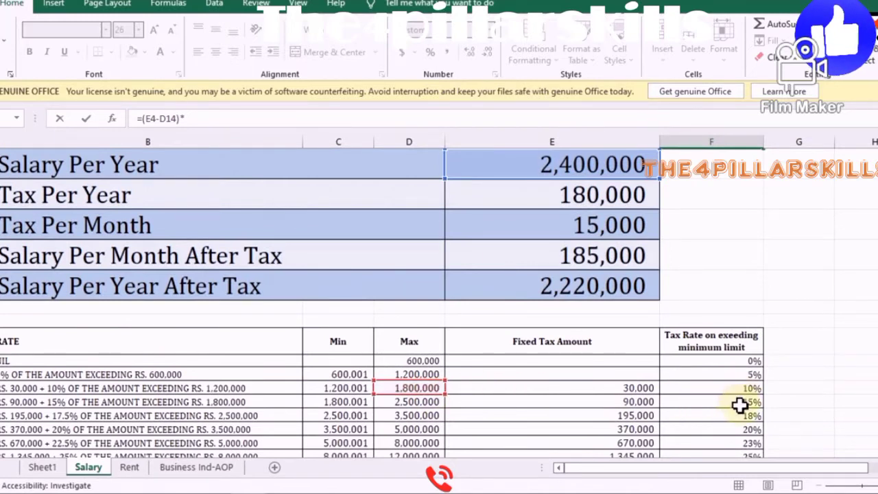
pyautogui.scroll(1, 854, 364)
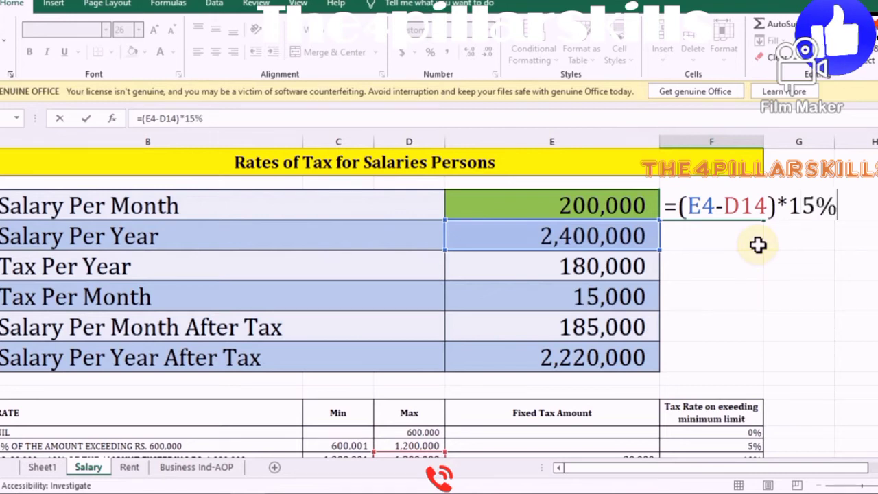
pyautogui.press('Return')
pyautogui.press('Up')
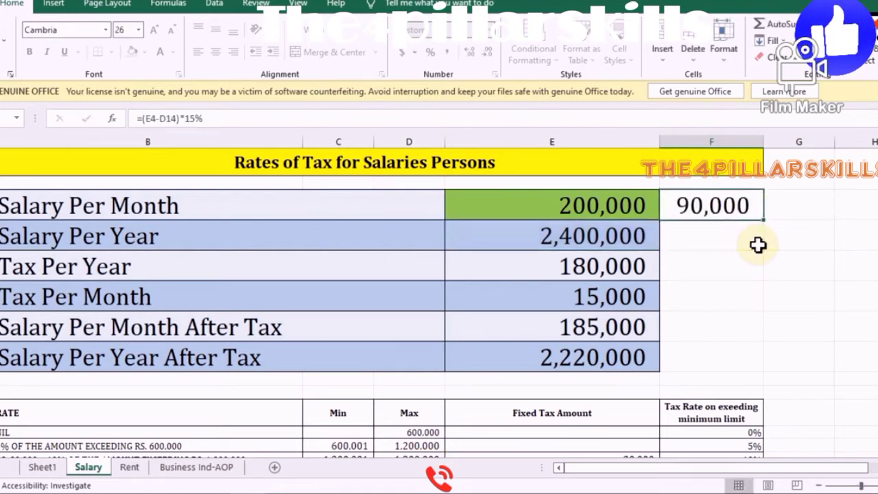
# - Check the fixed tax amount of the 1,800,001 to 2,500,000 slab against the amount calculated beside Salary Per Month
pyautogui.press('Right')
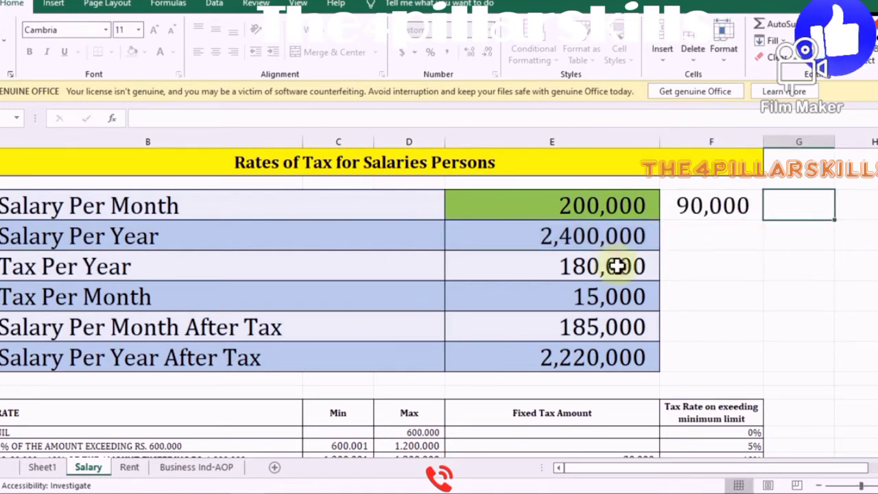
pyautogui.scroll(-1, 670, 337)
pyautogui.click(631, 405)
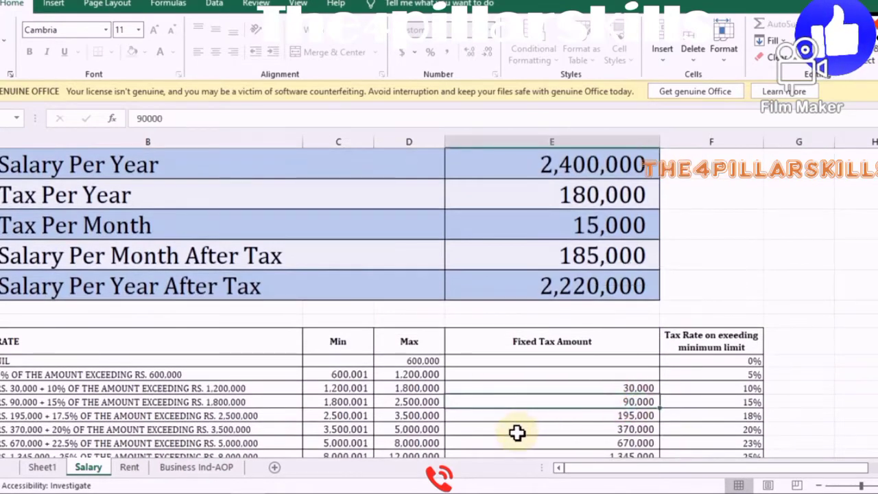
pyautogui.scroll(1, 807, 353)
pyautogui.click(801, 206)
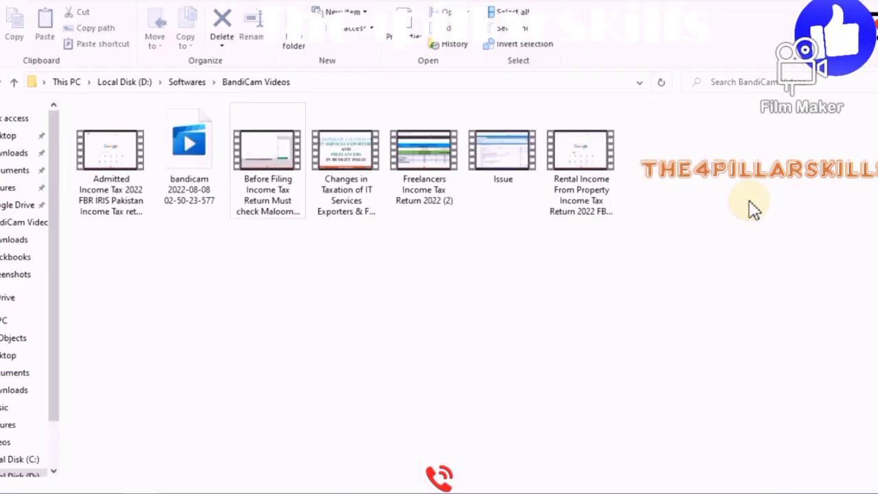
# - Switch back to the FBR IRIS return in the browser and review the Tax Chargeable and Normal Income Tax amounts in the Computations
pyautogui.hotkey('alt', 'Tab')
pyautogui.click(531, 189)
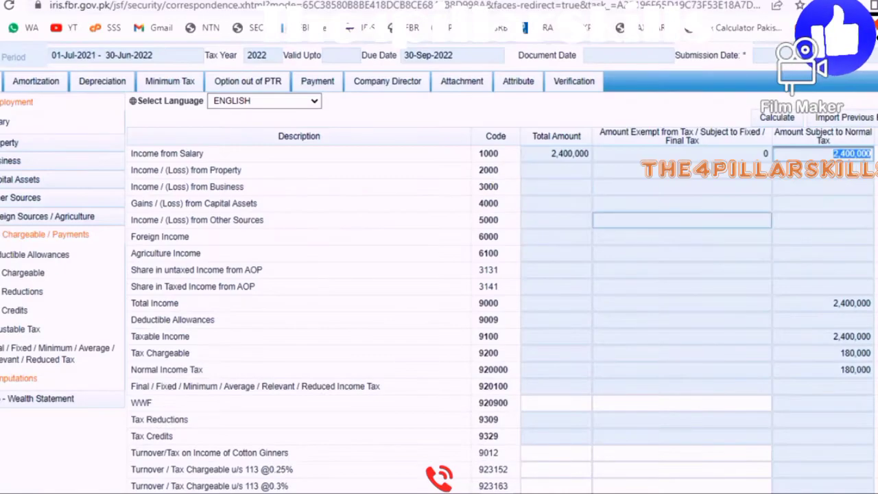
pyautogui.click(854, 353)
pyautogui.scroll(-2, 623, 294)
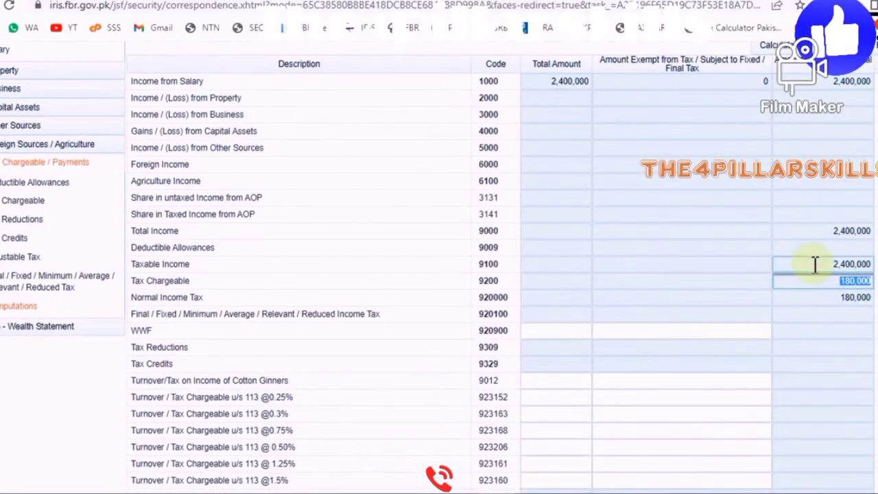
pyautogui.scroll(-3, 789, 295)
pyautogui.scroll(2, 789, 298)
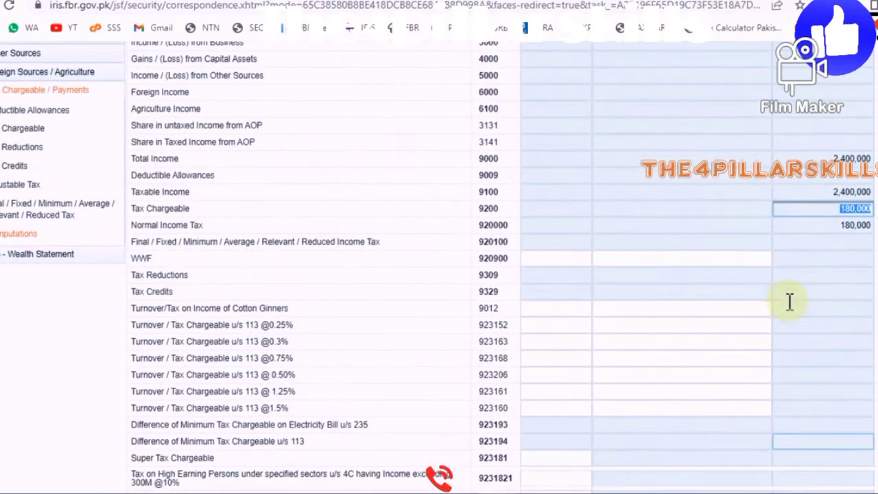
pyautogui.scroll(3, 654, 335)
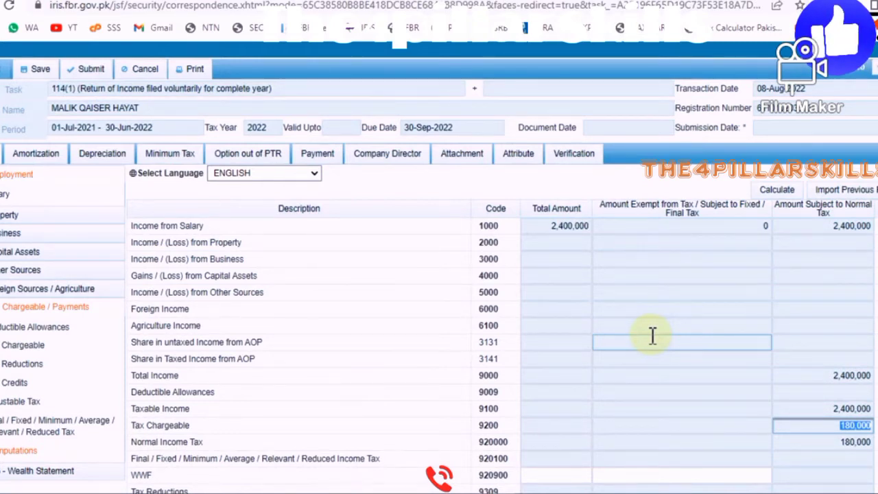
pyautogui.click(845, 438)
pyautogui.doubleClick(853, 427)
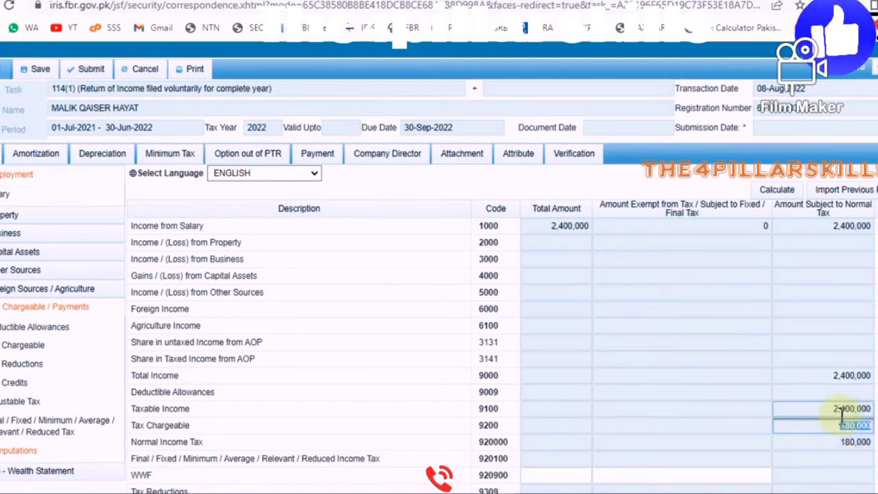
# - Open Adjustable Tax and enter 180,000 as the tax collected/deducted for Salary of Employees u/s 149
pyautogui.click(31, 402)
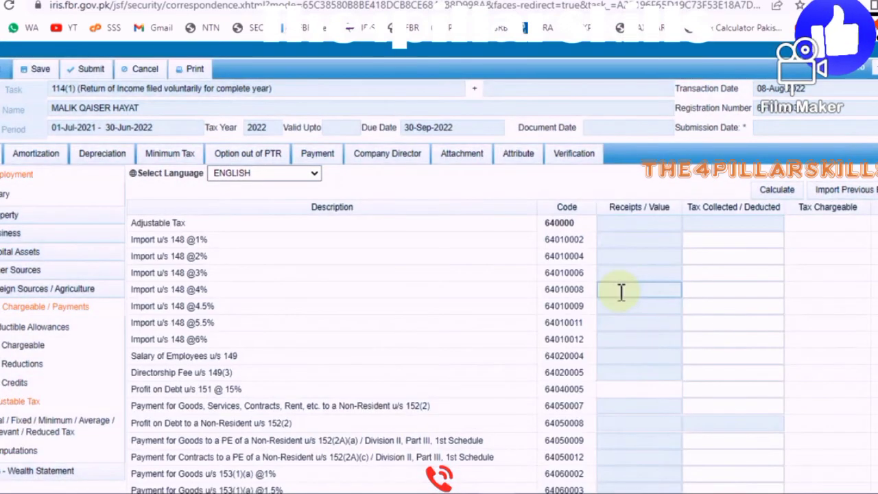
pyautogui.moveTo(147, 356); pyautogui.dragTo(229, 357)
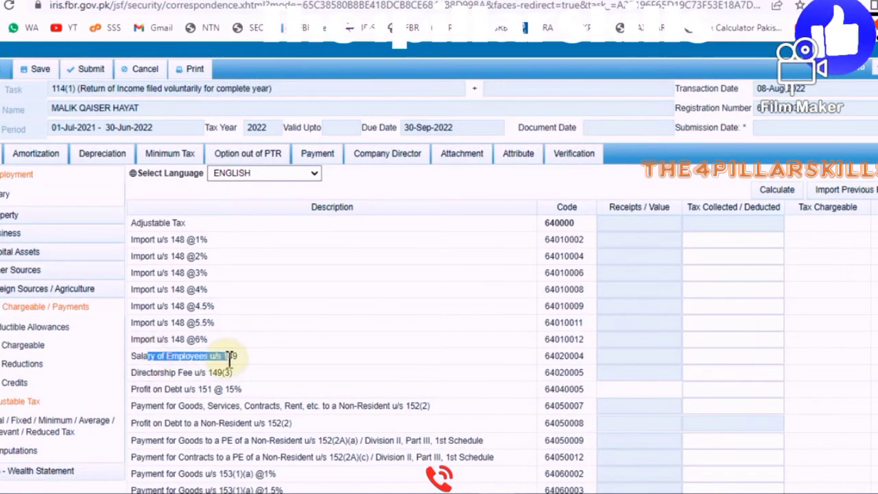
pyautogui.click(701, 357)
pyautogui.write('1800000')
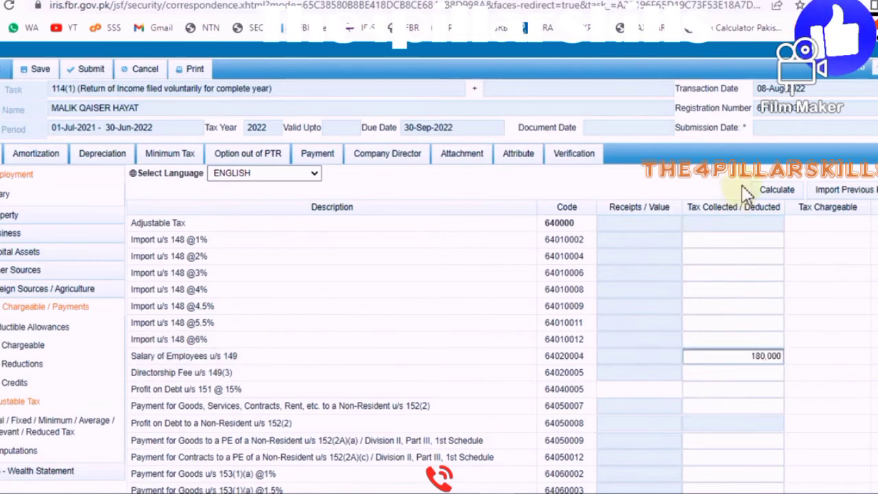
pyautogui.click(827, 348)
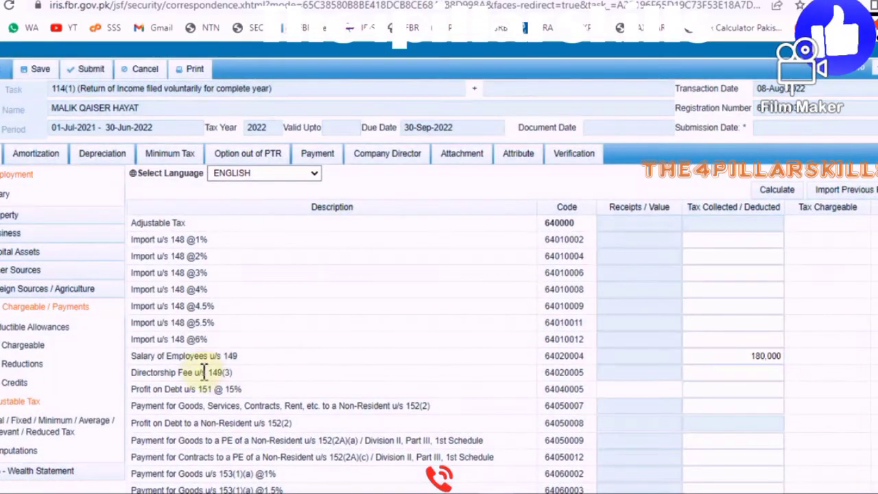
# - Recheck the Salary of Employees u/s 149 entry and calculate the Adjustable Tax total
pyautogui.moveTo(195, 356); pyautogui.dragTo(255, 351)
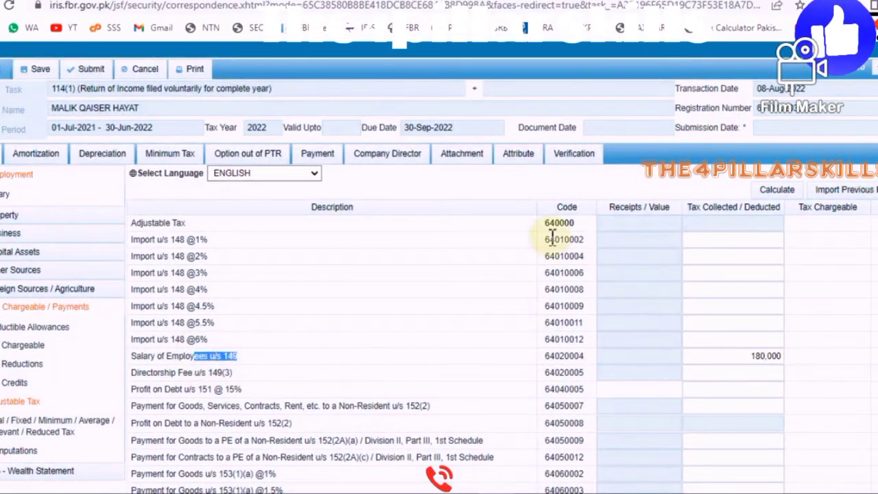
pyautogui.click(774, 192)
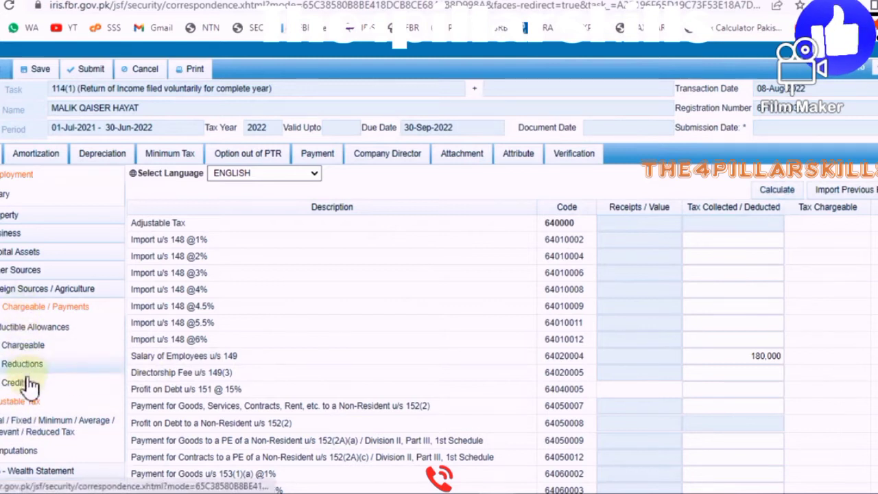
pyautogui.click(4, 405)
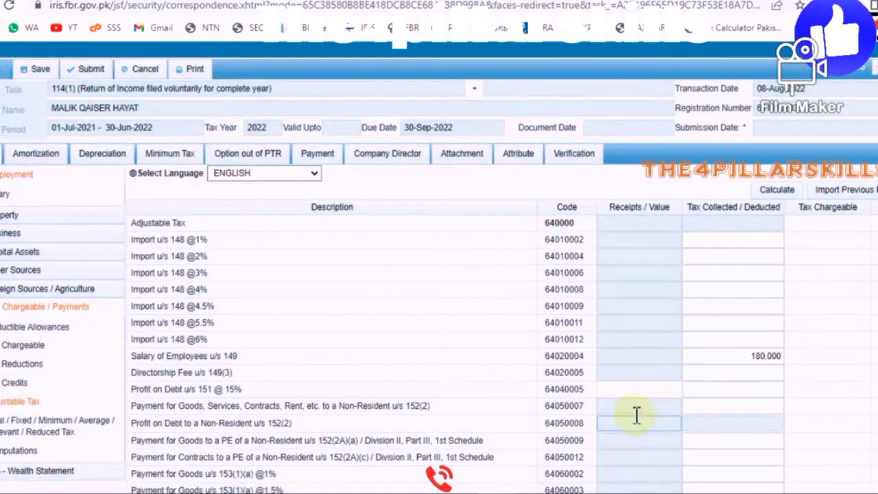
pyautogui.click(738, 357)
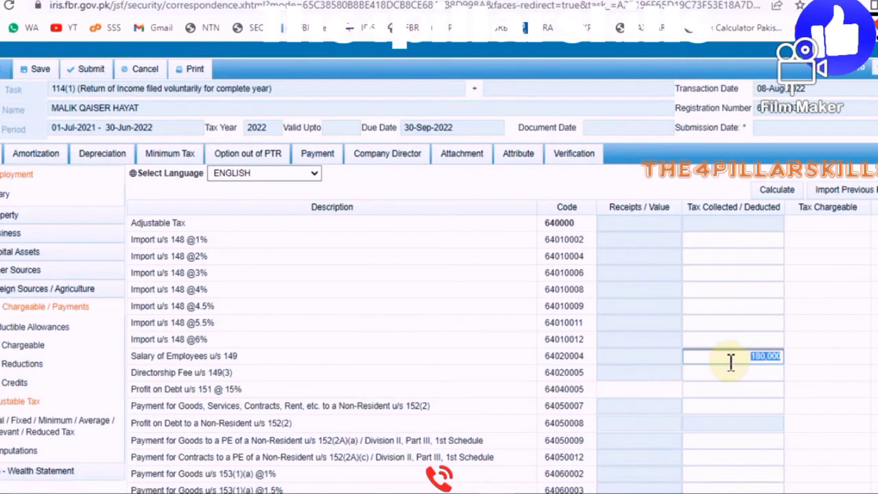
pyautogui.moveTo(130, 356); pyautogui.dragTo(267, 357)
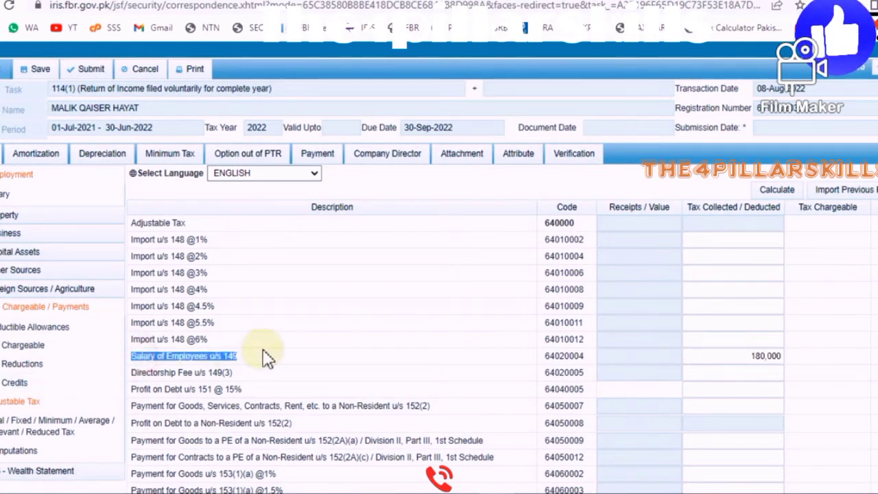
pyautogui.click(749, 356)
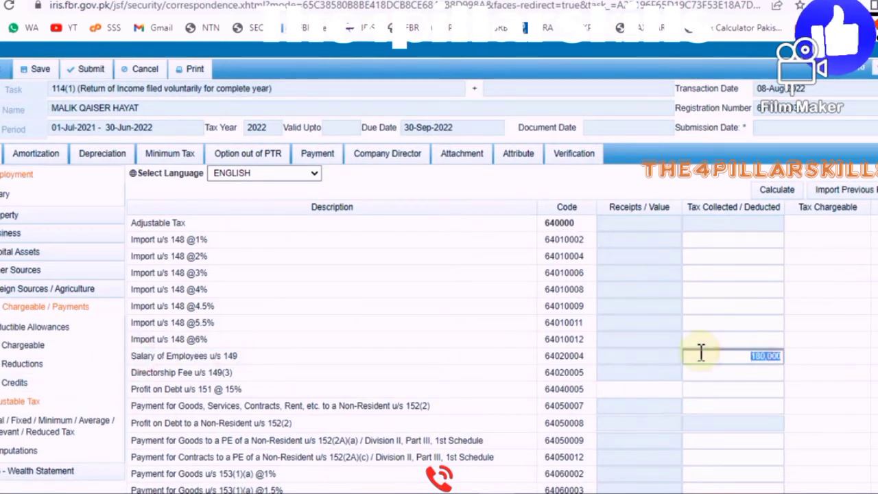
pyautogui.click(770, 192)
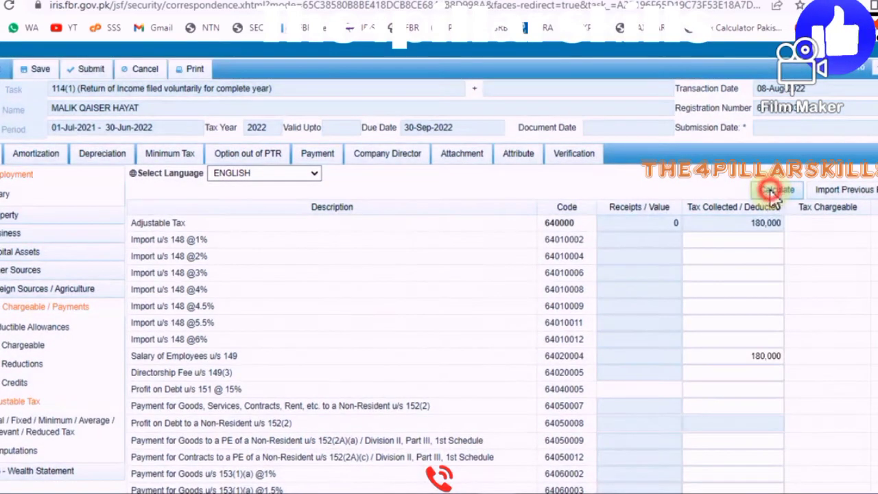
pyautogui.click(770, 192)
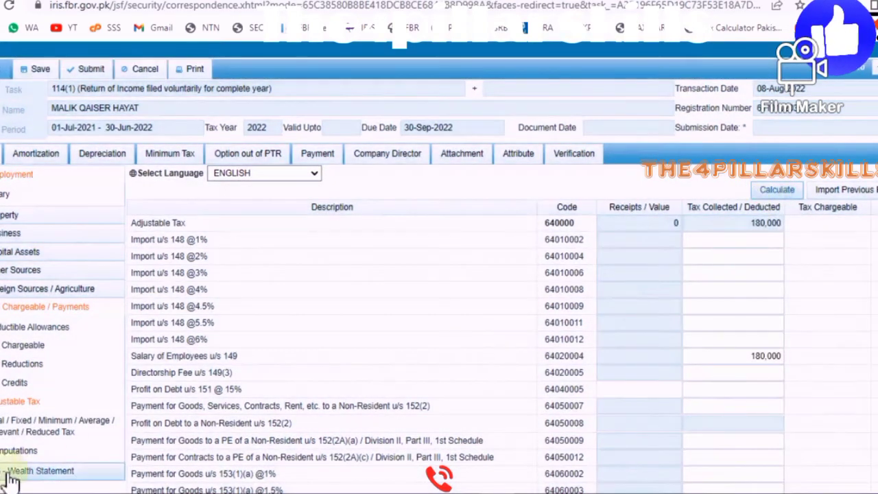
# - Open the Computations and check the Withholding, Admitted, Demanded and Refundable Income Tax rows
pyautogui.click(15, 453)
pyautogui.scroll(-6, 810, 343)
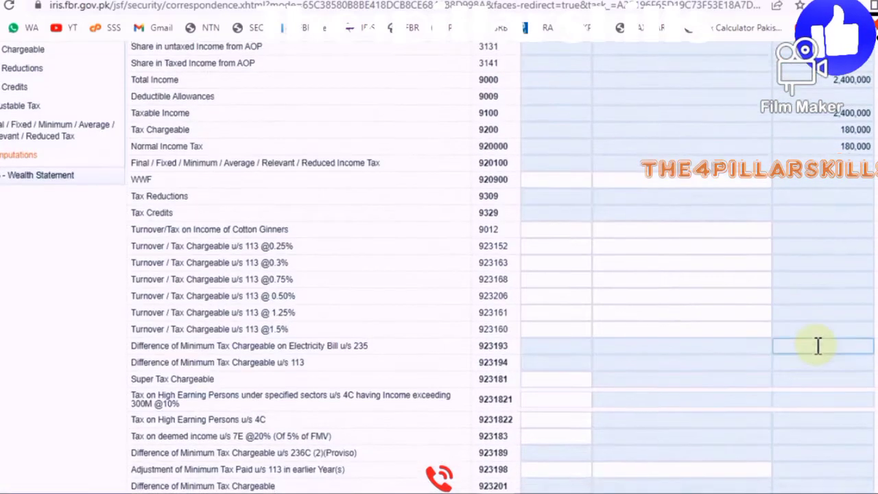
pyautogui.click(851, 465)
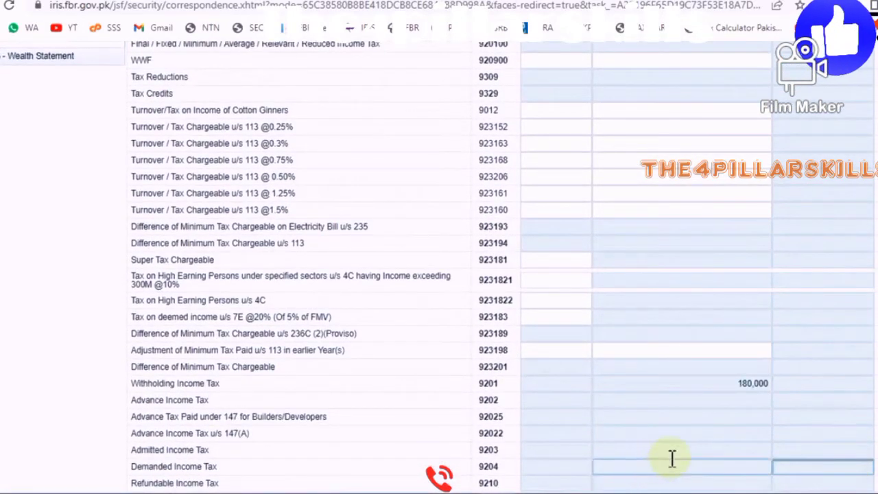
# - Review the Withholding Income Tax and Income from Salary amounts in the Computations
pyautogui.click(746, 383)
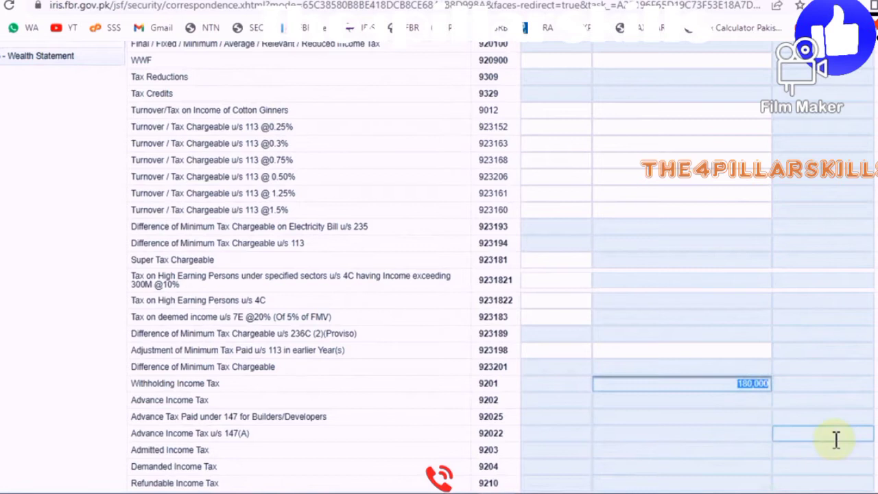
pyautogui.scroll(2, 832, 440)
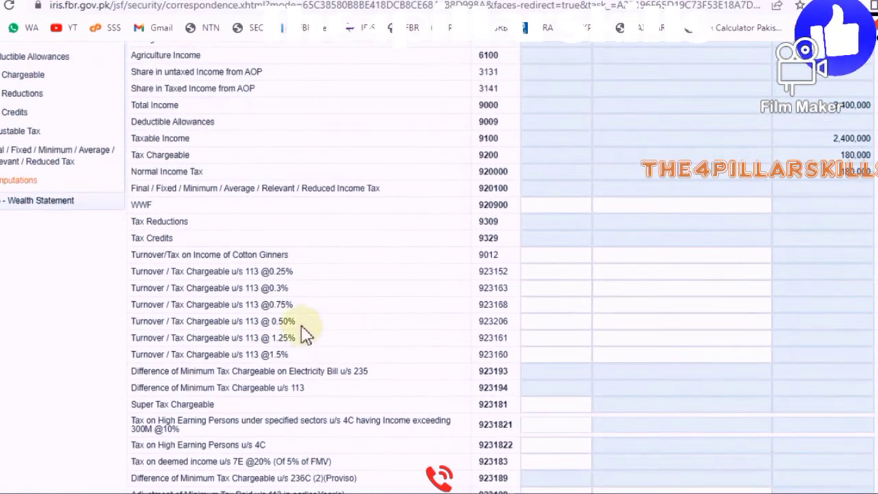
pyautogui.scroll(3, 810, 240)
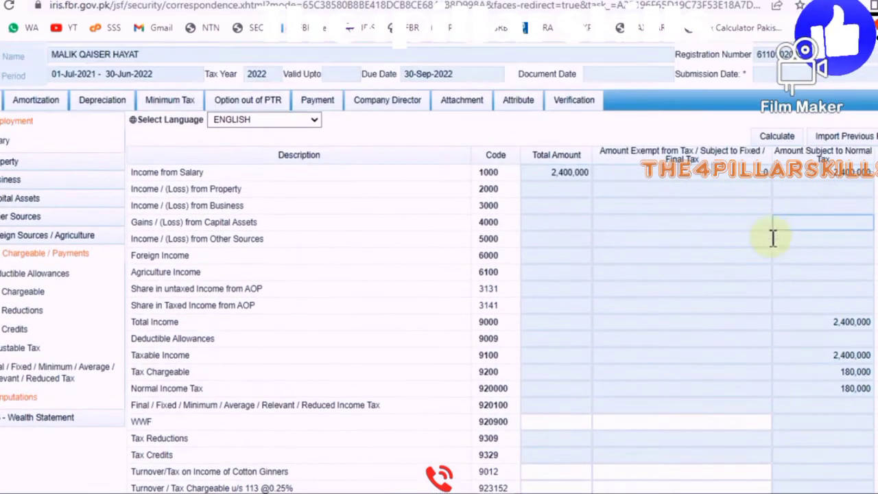
pyautogui.click(553, 238)
pyautogui.click(566, 172)
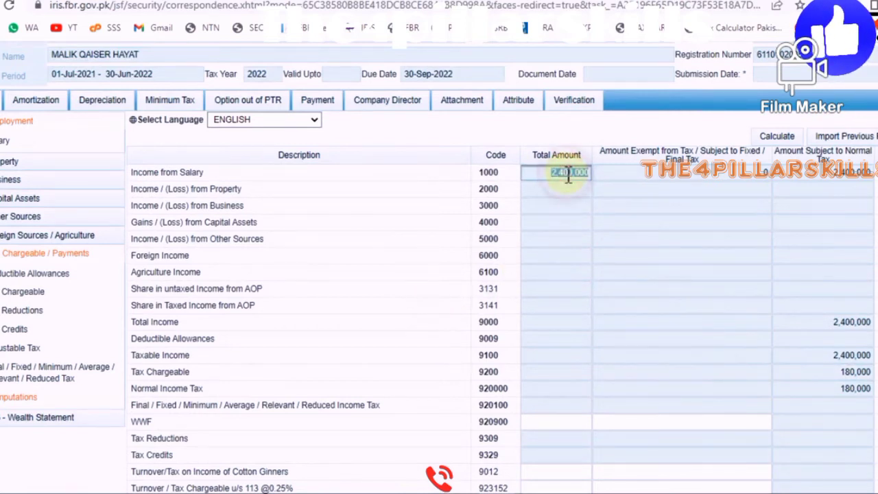
pyautogui.scroll(-2, 137, 370)
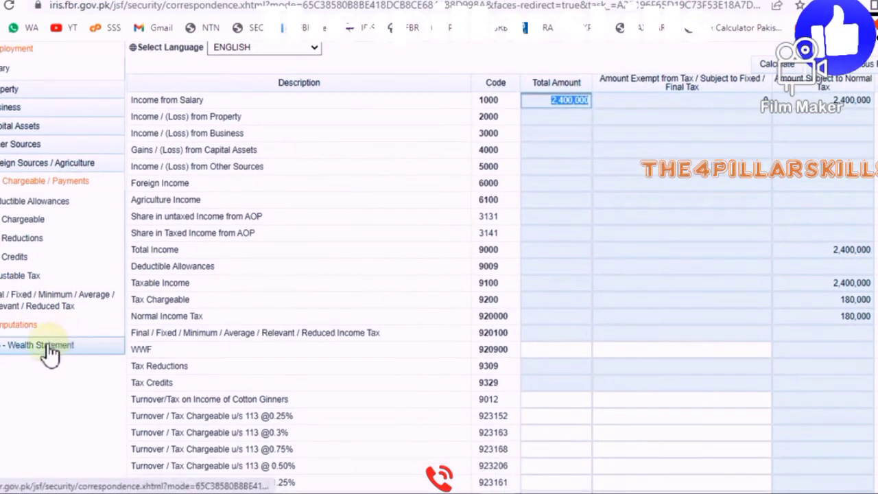
# - In the Wealth Statement's Reconciliation of Net Assets, enter 2,400,000 as income declared subject to Normal Tax and calculate
pyautogui.click(53, 185)
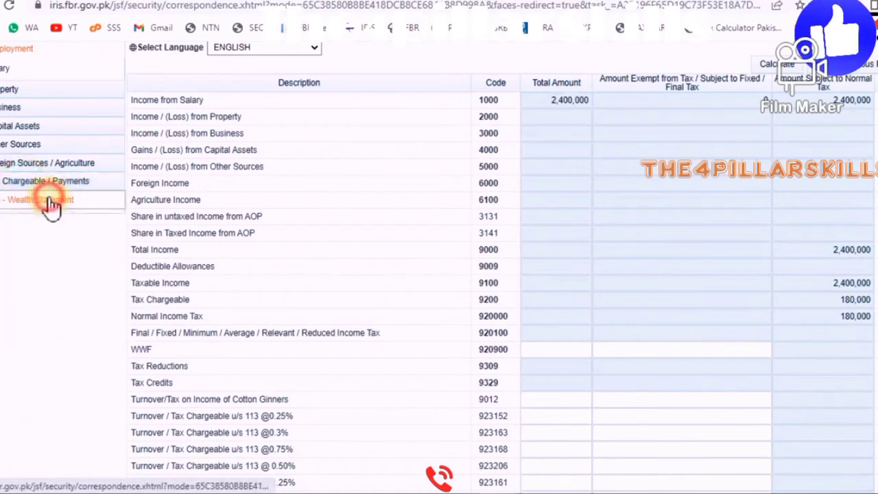
pyautogui.click(48, 199)
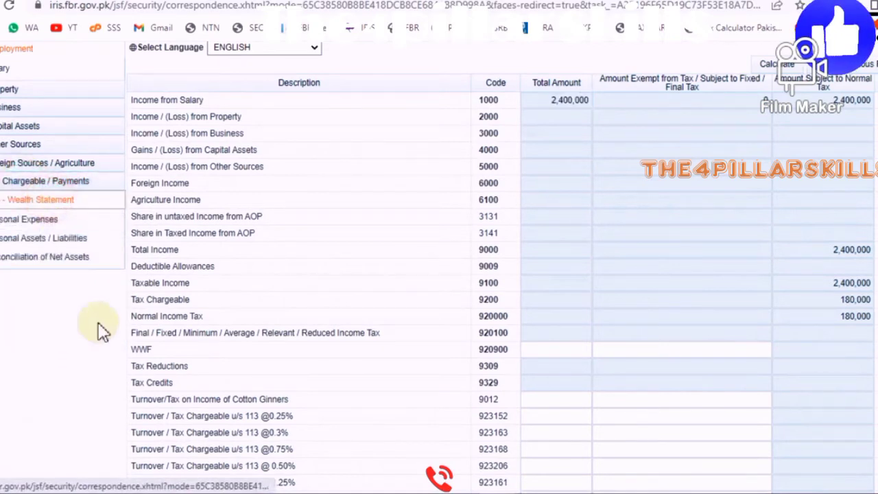
pyautogui.click(27, 257)
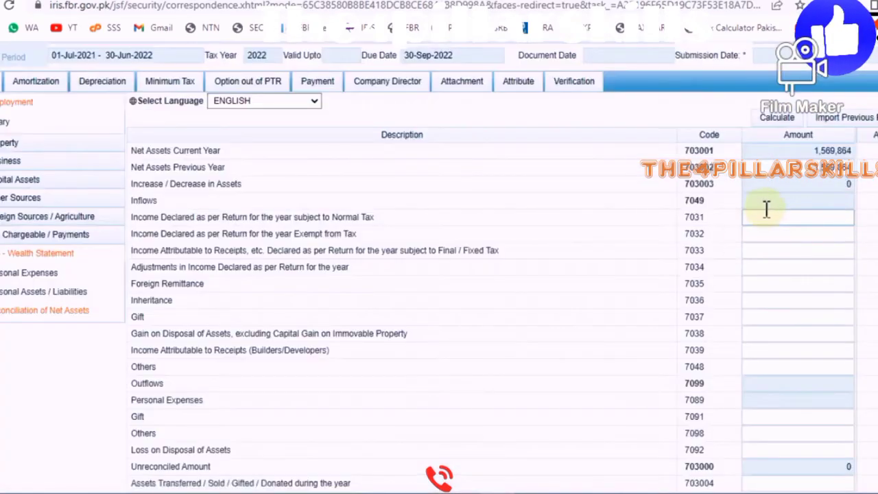
pyautogui.click(817, 217)
pyautogui.write('2400000')
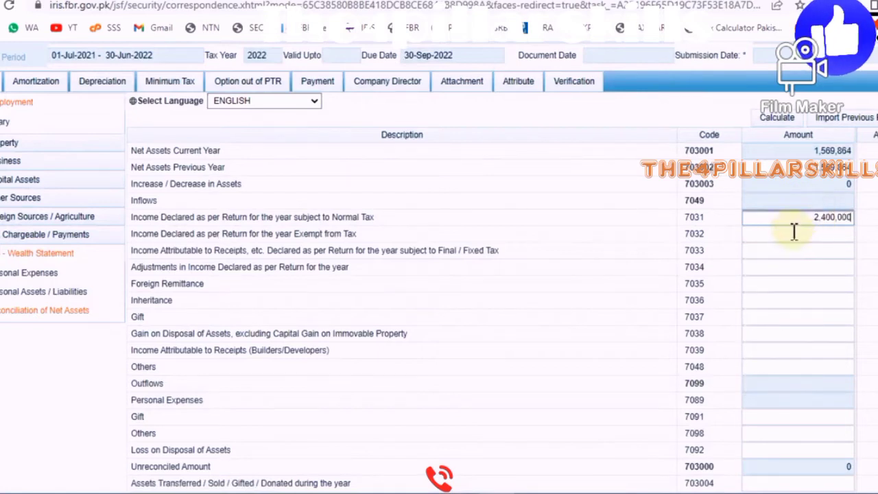
pyautogui.click(776, 118)
pyautogui.click(778, 121)
pyautogui.click(777, 122)
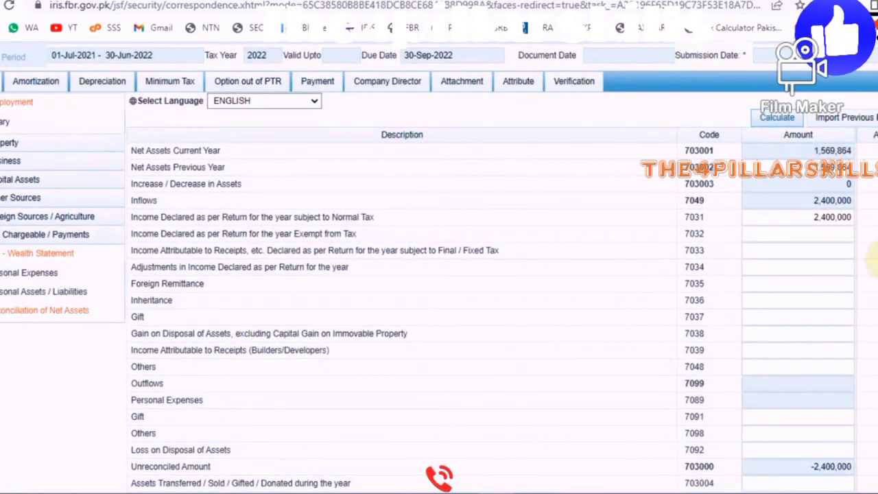
pyautogui.doubleClick(830, 217)
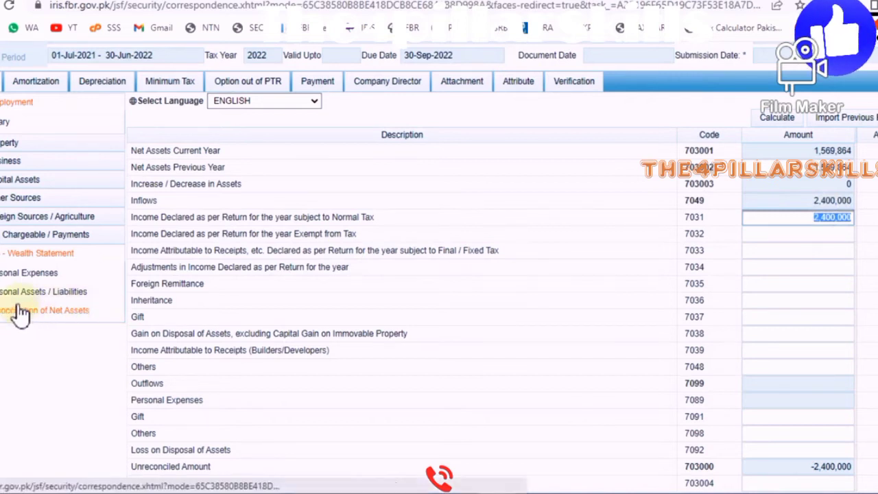
# - In Personal Assets / Liabilities, set the investment balances to 100,000 for Bank Islami, 274,862 for Meezan Bank and 395,000 for Askari Bank
pyautogui.click(41, 292)
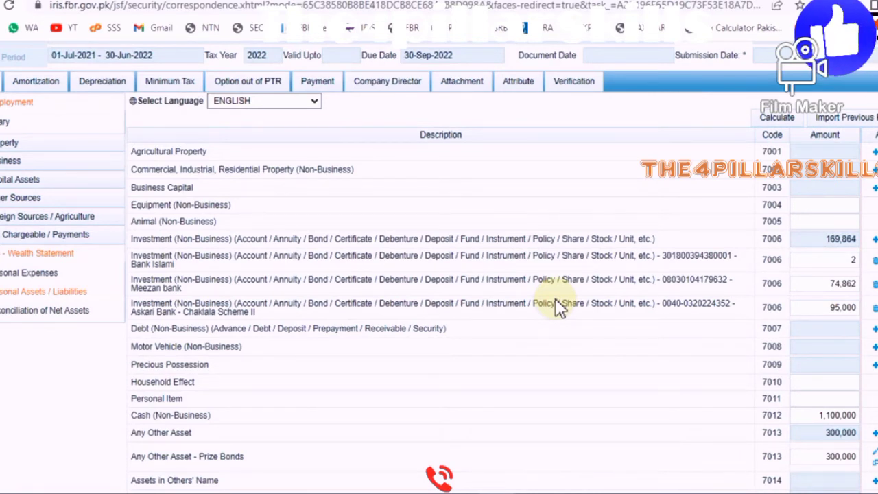
pyautogui.click(841, 259)
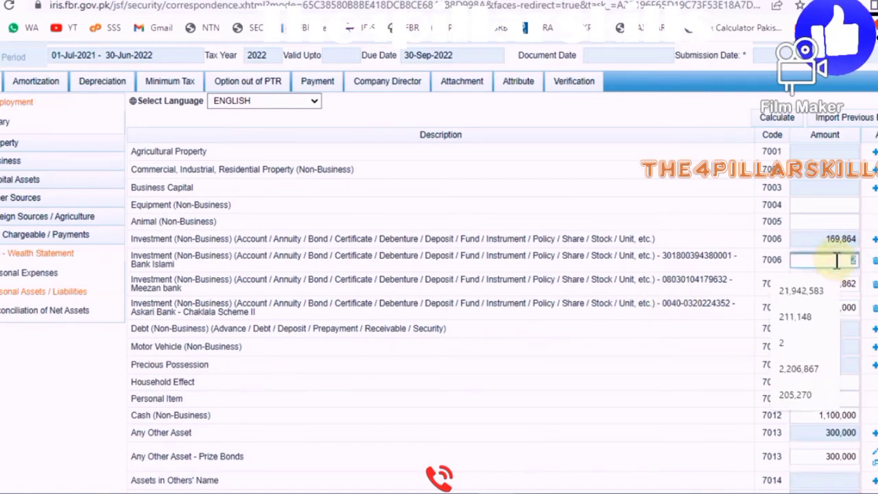
pyautogui.write('10000')
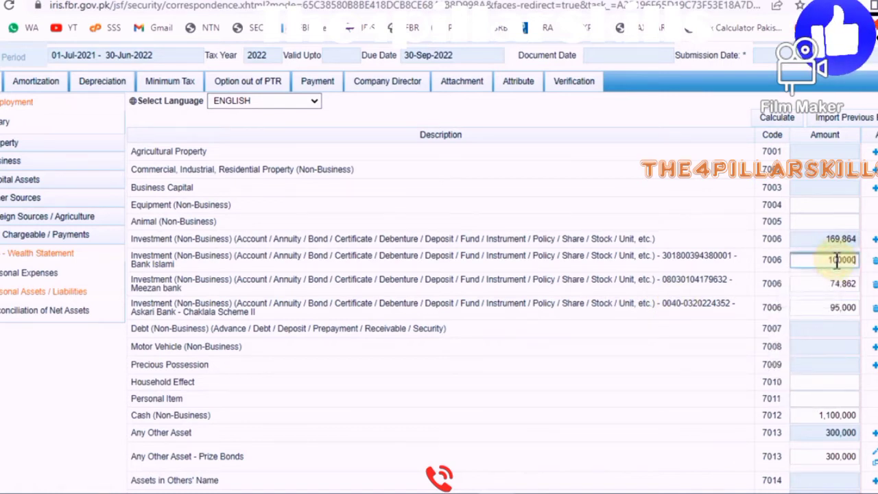
pyautogui.write('0,000')
pyautogui.click(815, 283)
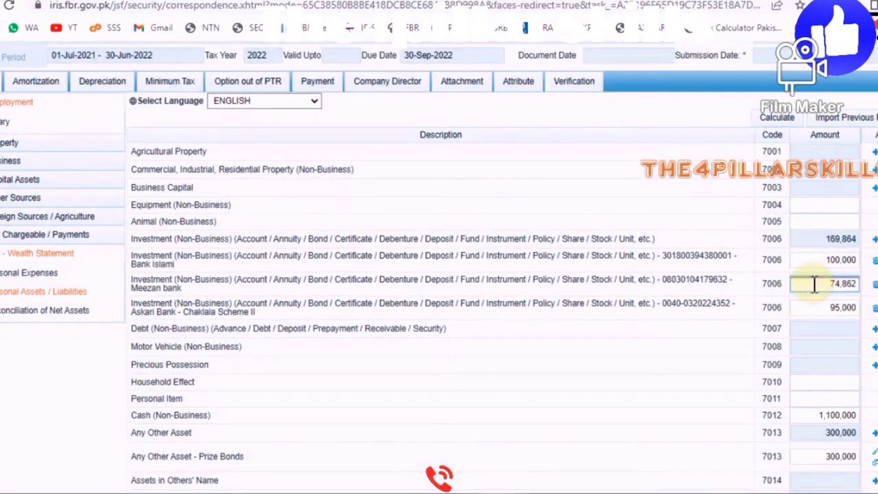
pyautogui.click(808, 283)
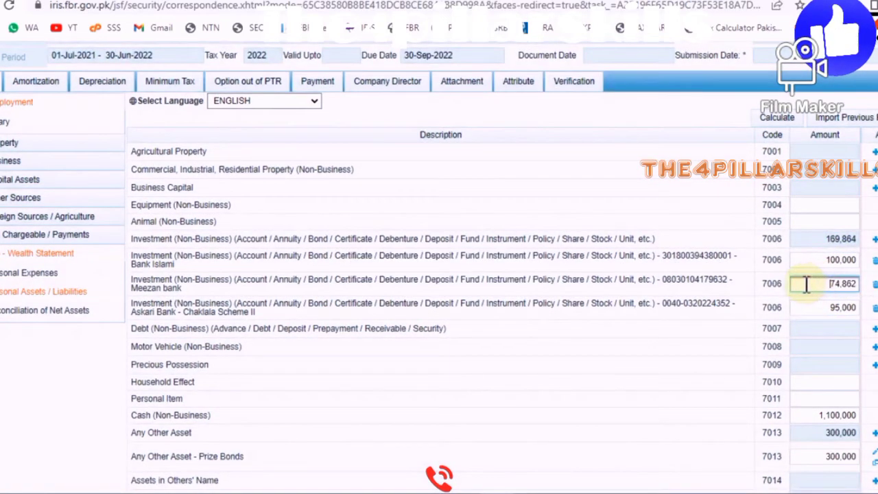
pyautogui.write('2')
pyautogui.click(817, 308)
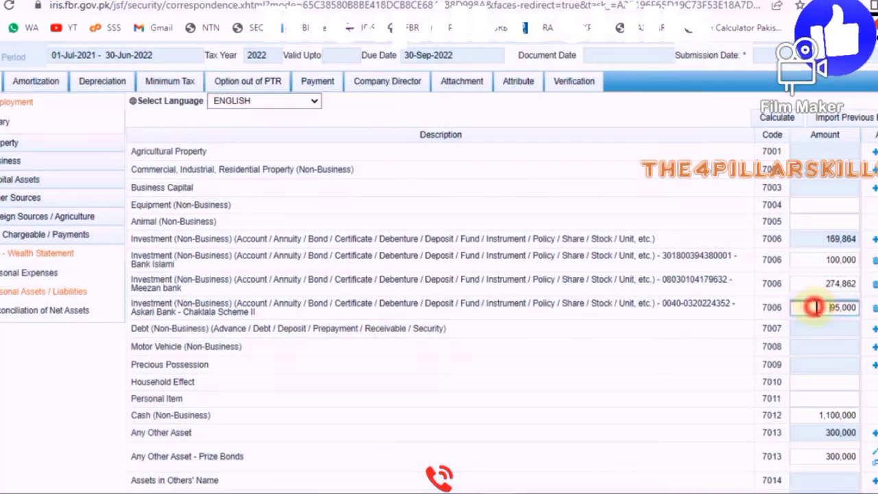
pyautogui.click(816, 307)
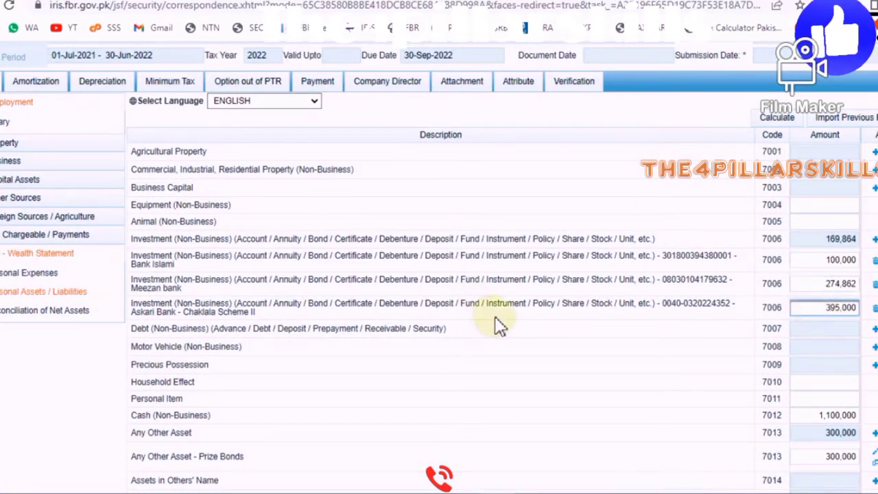
# - Add a non-business motor vehicle with registration ABC-123 and the contents description Mehran
pyautogui.scroll(-1, 525, 343)
pyautogui.scroll(-1, 525, 343)
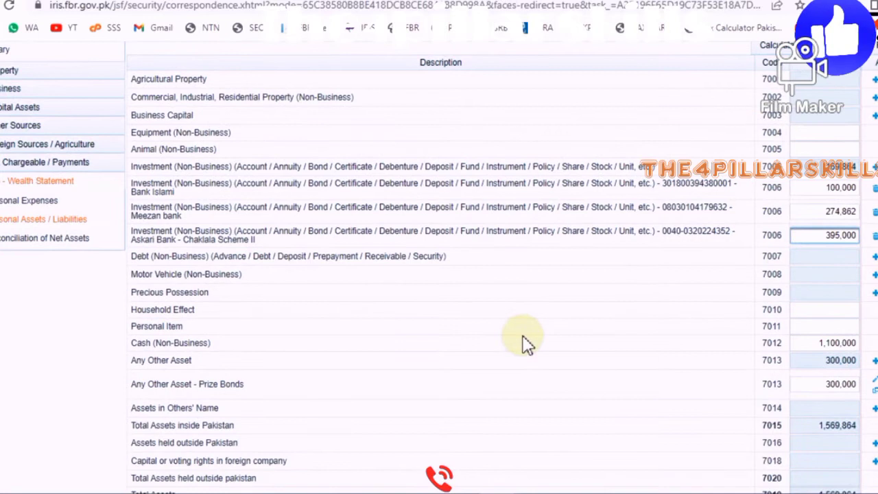
pyautogui.click(857, 292)
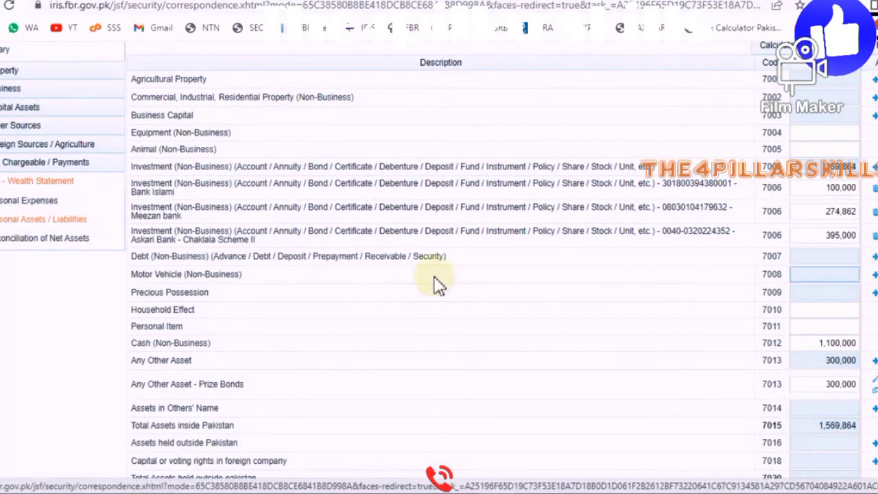
pyautogui.click(146, 274)
pyautogui.moveTo(236, 272); pyautogui.dragTo(235, 274)
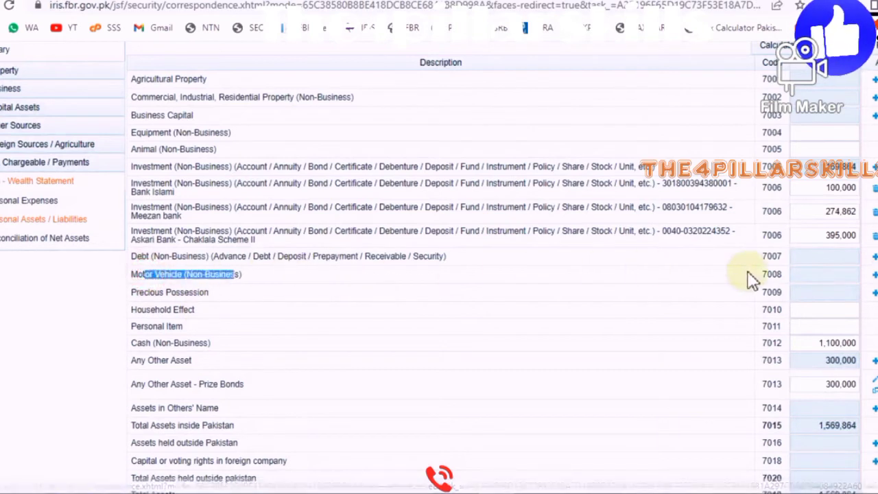
pyautogui.click(872, 274)
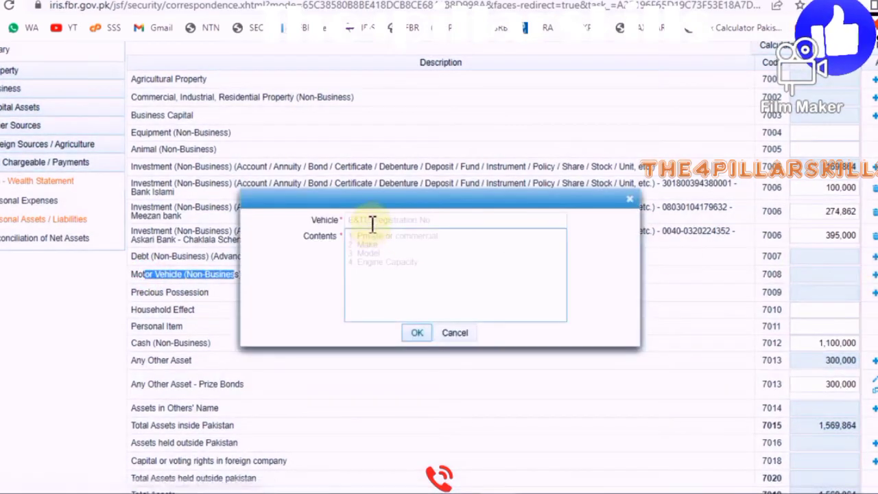
pyautogui.click(369, 220)
pyautogui.click(442, 304)
pyautogui.click(377, 249)
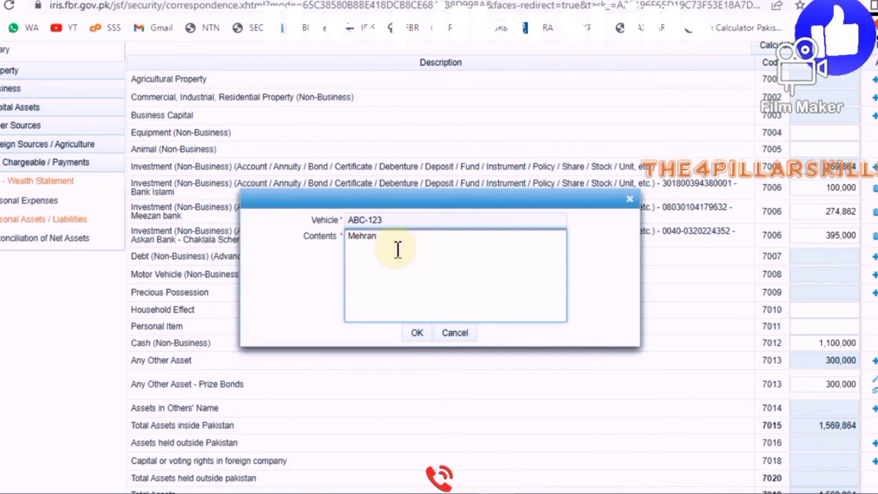
pyautogui.click(419, 332)
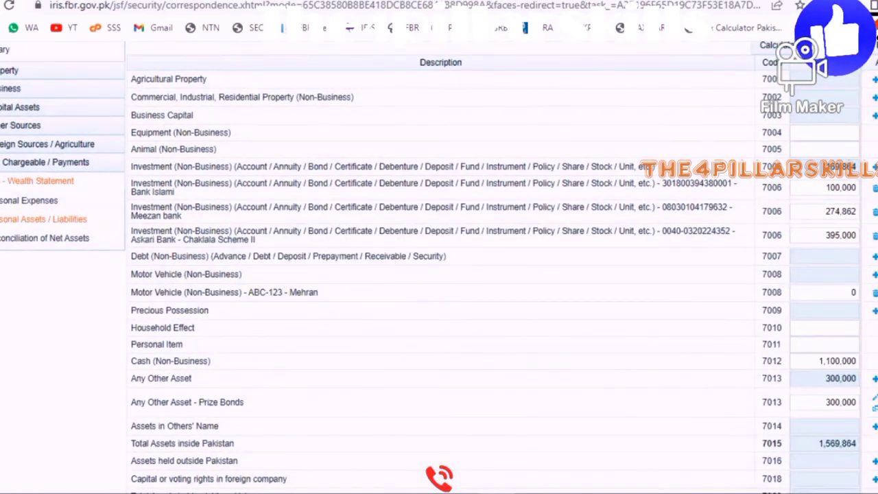
# - Enter 700,000 as the Household Effect amount and calculate the personal assets
pyautogui.click(854, 294)
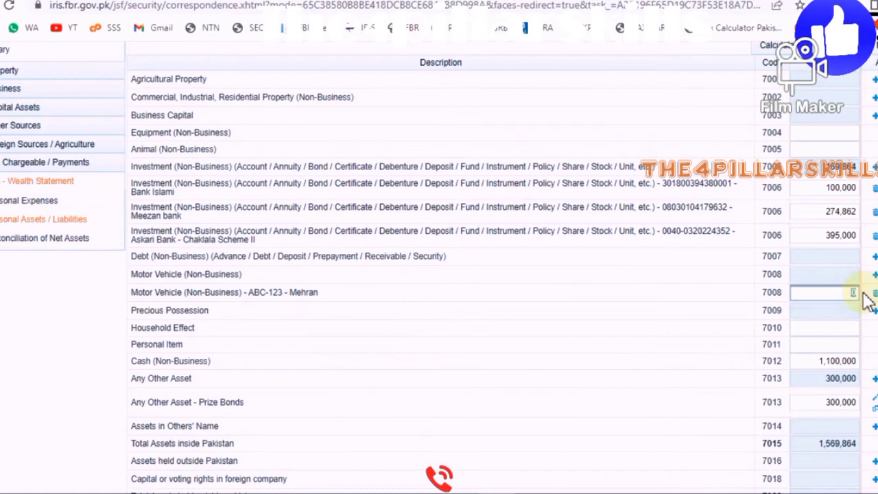
pyautogui.press('Tab')
pyautogui.write('700000')
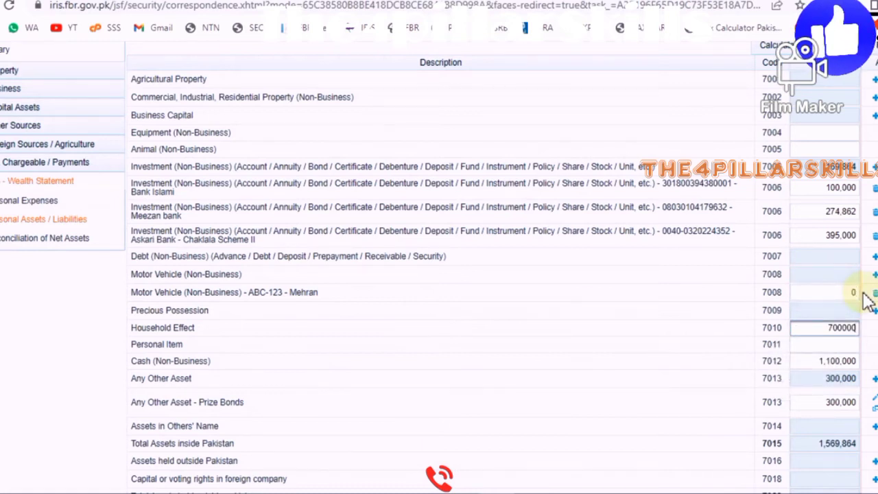
pyautogui.scroll(1, 721, 274)
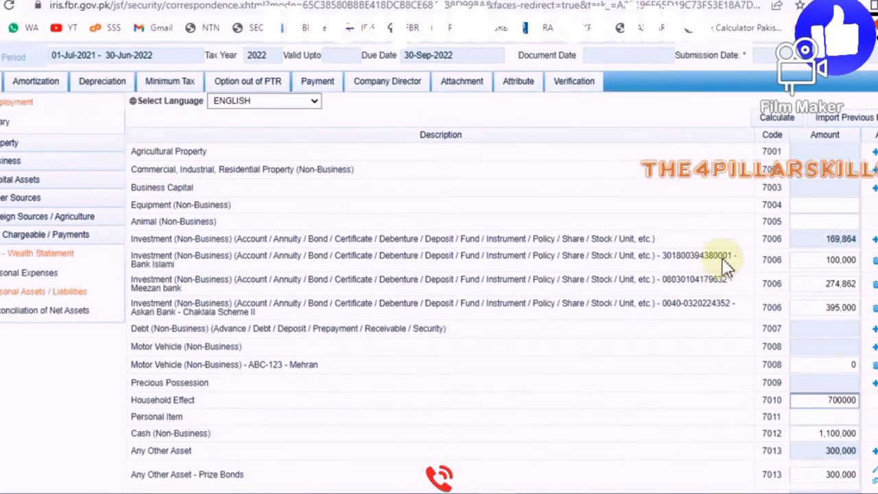
pyautogui.click(773, 121)
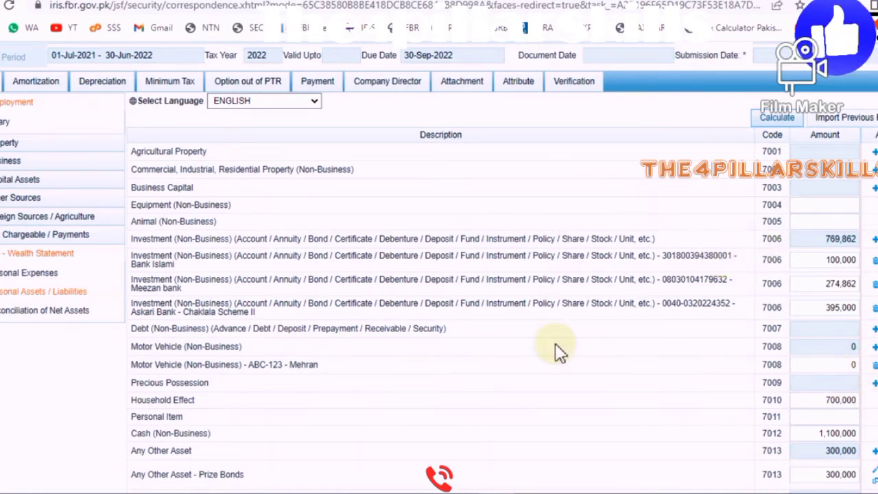
# - Review the recalculated asset total and check the Unreconciled Amount in the Reconciliation of Net Assets
pyautogui.scroll(-1, 559, 413)
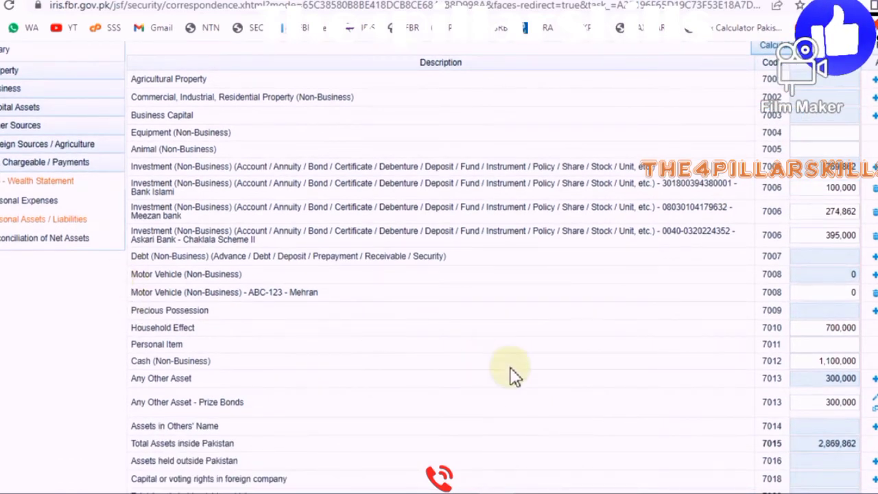
pyautogui.click(22, 240)
pyautogui.doubleClick(839, 466)
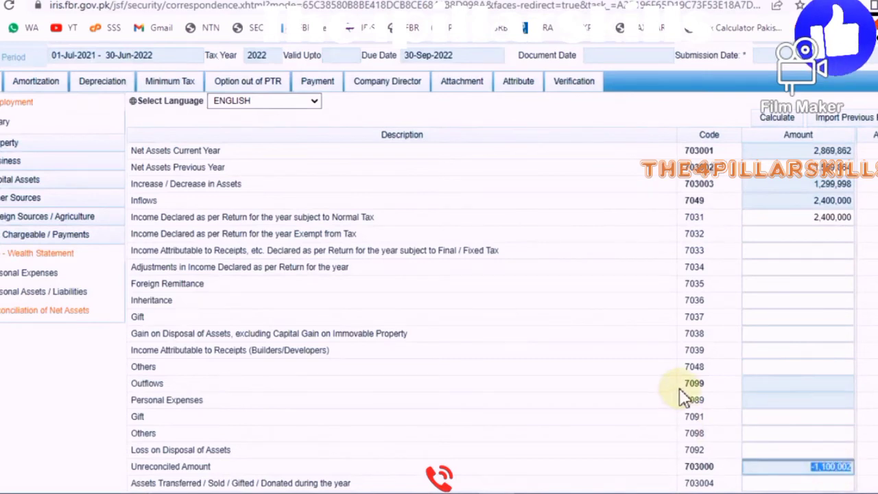
# - In Personal Expenses, enter 480,000 as Other Personal / Household Expenses and calculate the total
pyautogui.click(28, 273)
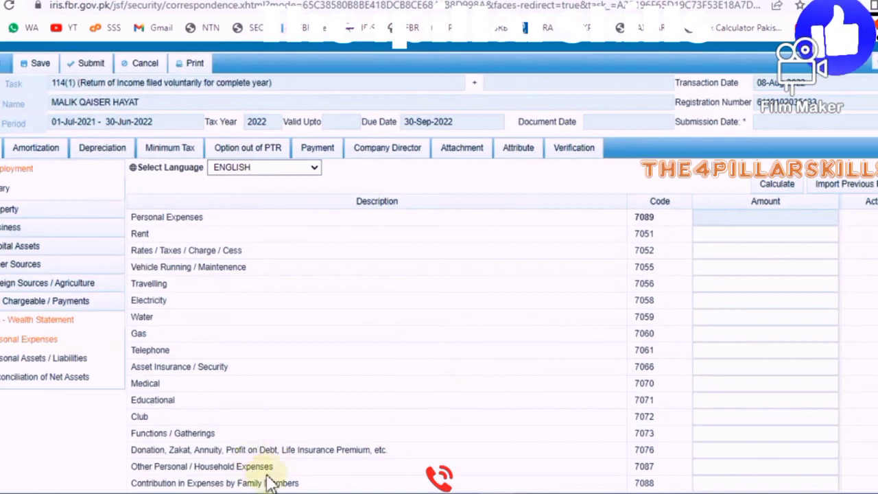
pyautogui.click(774, 469)
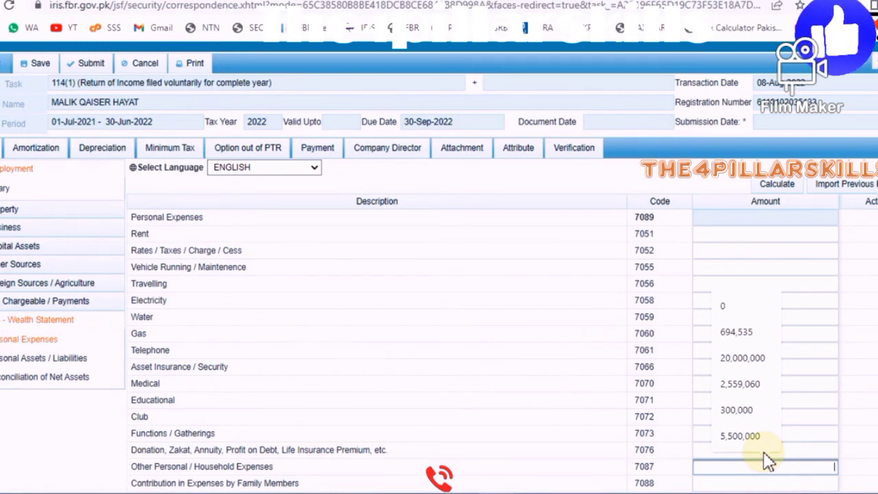
pyautogui.write('480000')
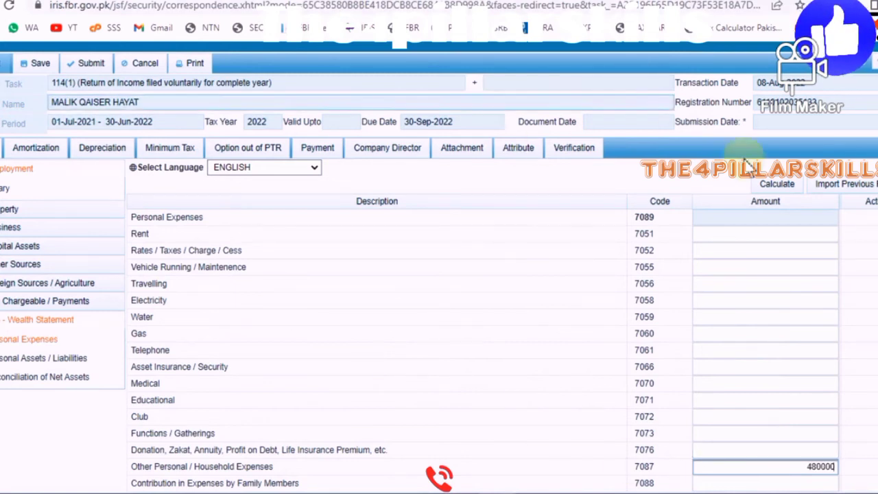
pyautogui.click(765, 187)
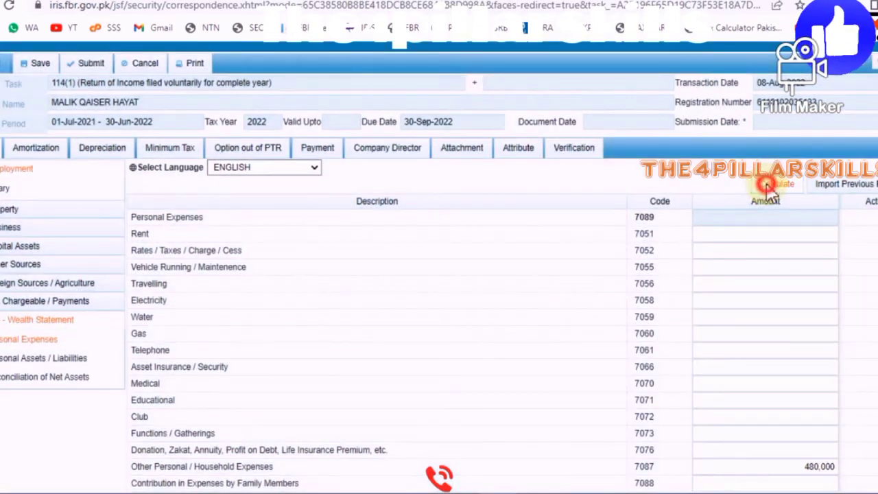
pyautogui.click(767, 187)
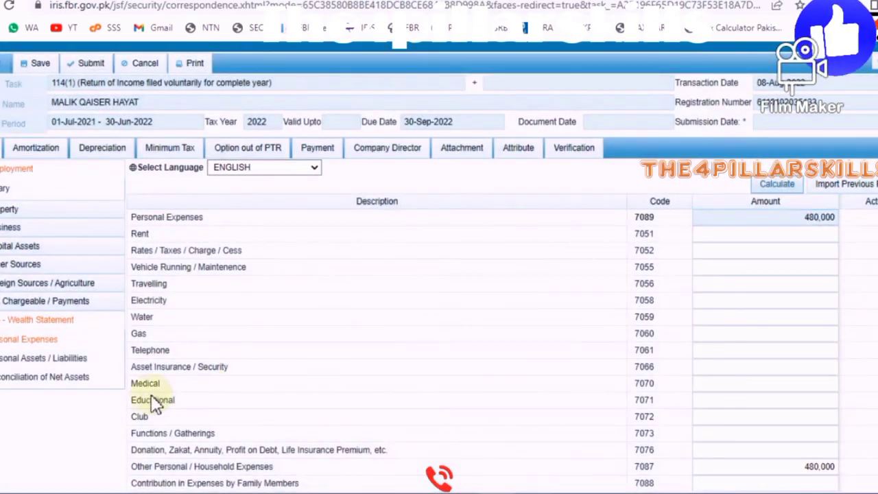
# - Check the Unreconciled Amount in the Reconciliation of Net Assets against the updated personal expenses
pyautogui.click(45, 378)
pyautogui.scroll(-2, 813, 402)
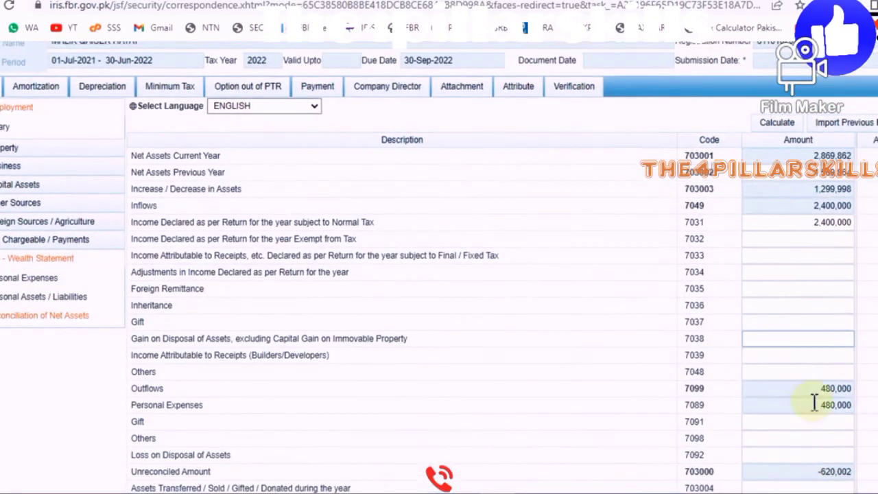
pyautogui.moveTo(853, 467); pyautogui.dragTo(770, 472)
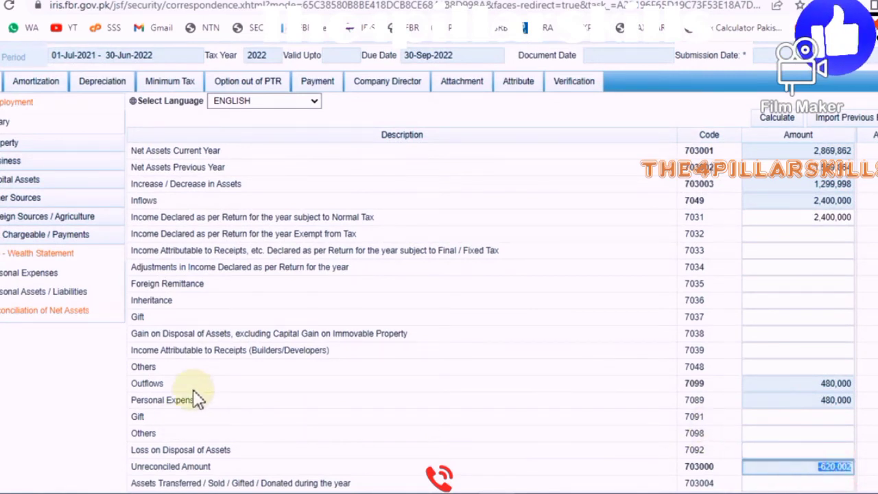
# - Clear the Cash (Non-Business) amount in Personal Assets / Liabilities and recalculate the assets
pyautogui.click(36, 293)
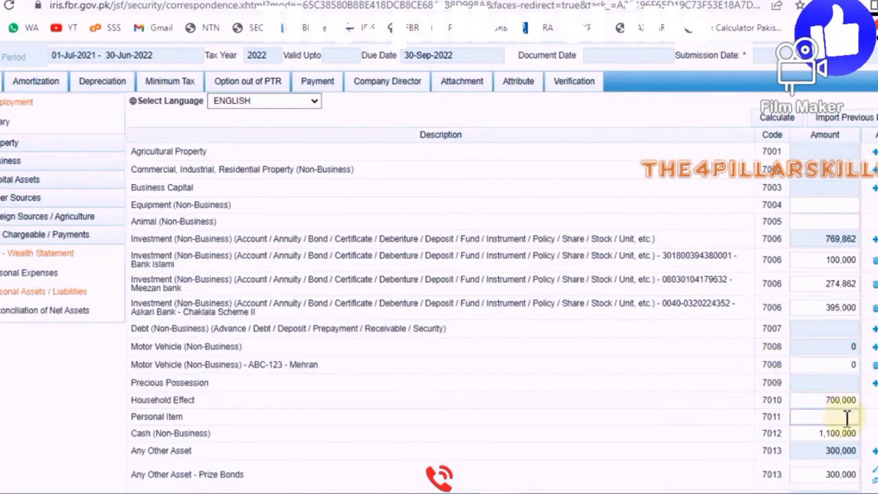
pyautogui.click(814, 433)
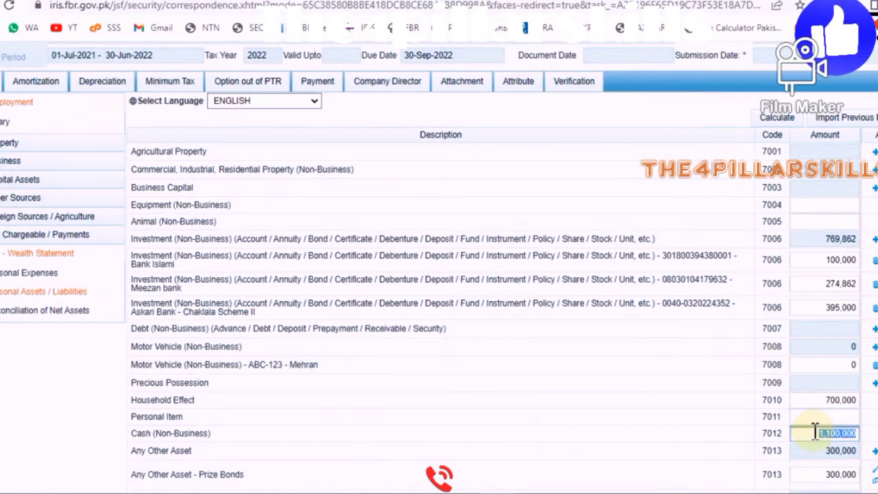
pyautogui.press('Delete')
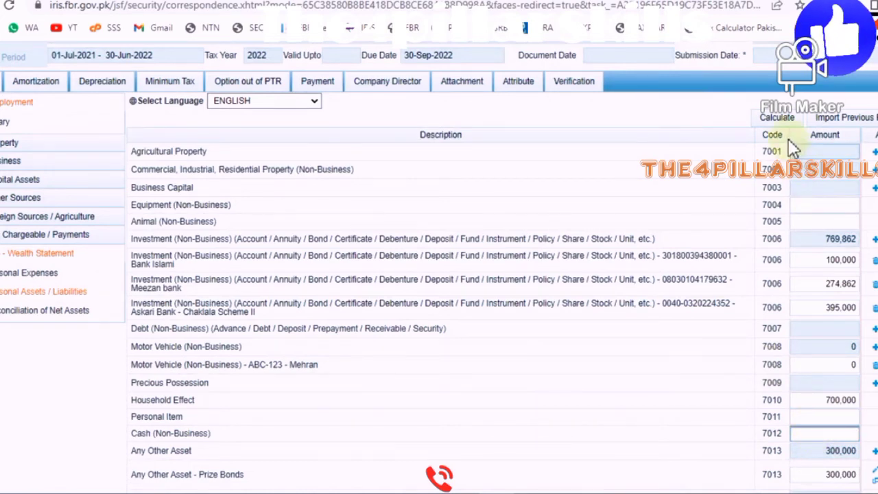
pyautogui.click(782, 118)
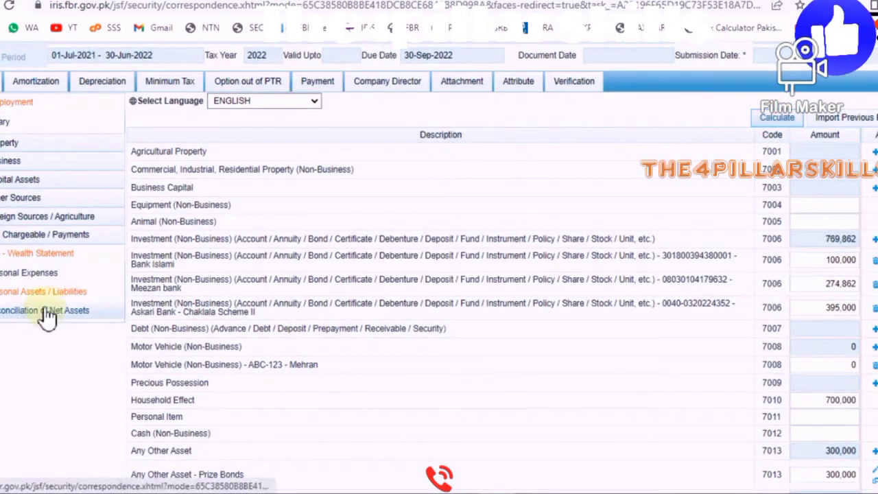
# - Copy the Unreconciled Amount from the Reconciliation of Net Assets
pyautogui.click(47, 313)
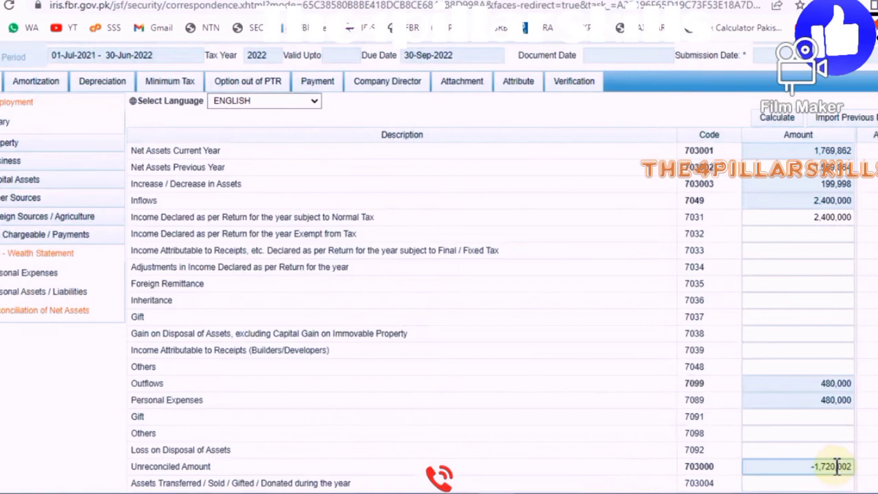
pyautogui.tripleClick(836, 467)
pyautogui.hotkey('ctrl', 'c')
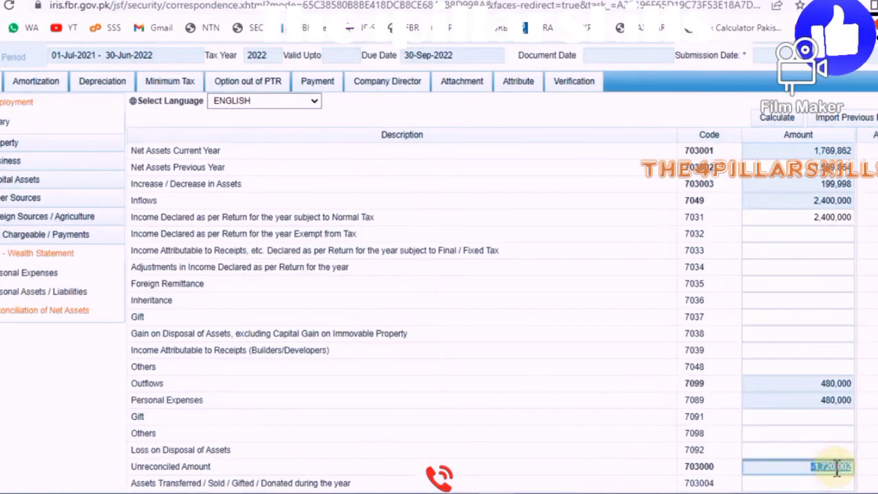
# - Paste the copied amount into Cash (Non-Business) and remove its minus sign, so the cash is 1,720,002
pyautogui.click(42, 291)
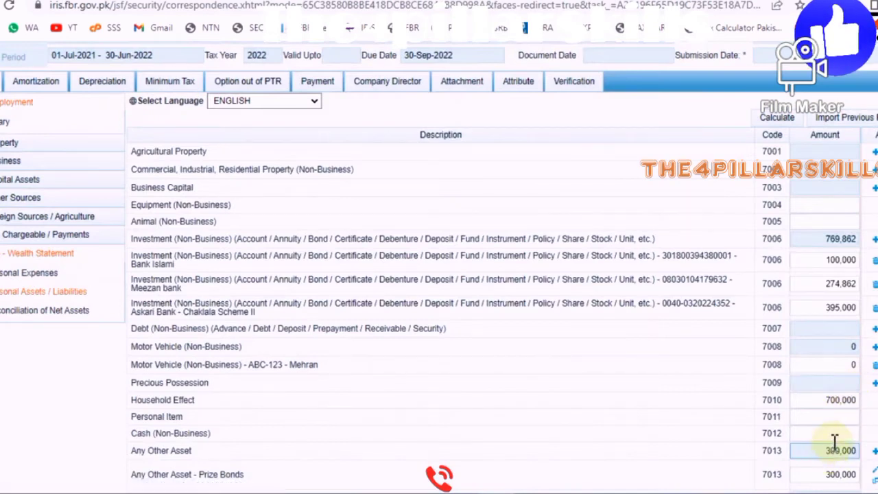
pyautogui.click(836, 434)
pyautogui.hotkey('ctrl', 'v')
pyautogui.moveTo(832, 434); pyautogui.dragTo(803, 434)
pyautogui.click(797, 432)
pyautogui.write('-')
pyautogui.press('BackSpace')
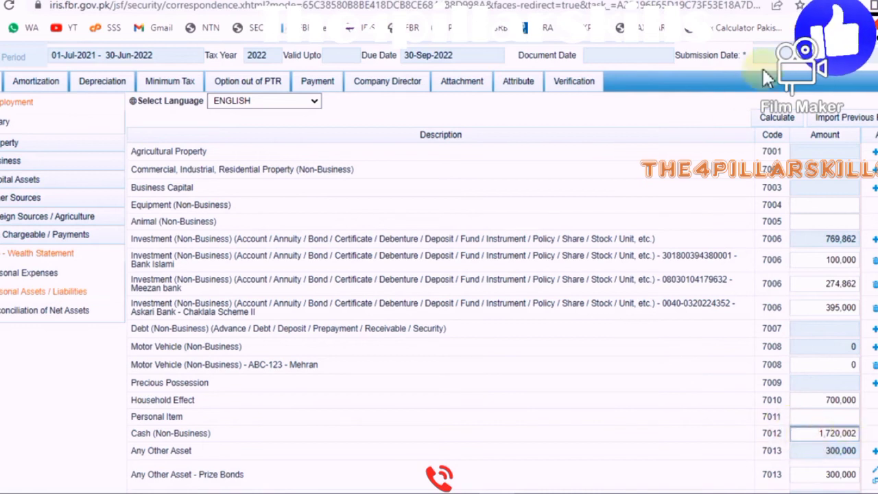
# - Recalculate the personal assets and check the Unreconciled Amount in the Reconciliation of Net Assets again
pyautogui.click(780, 124)
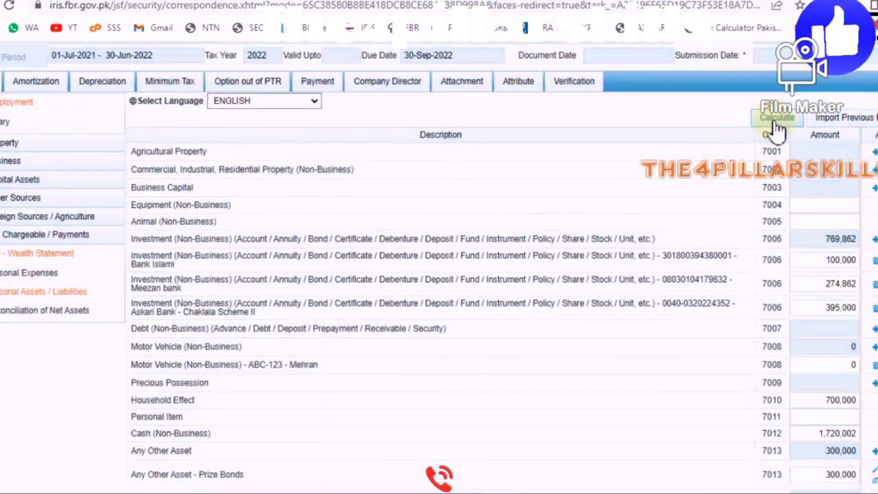
pyautogui.click(31, 312)
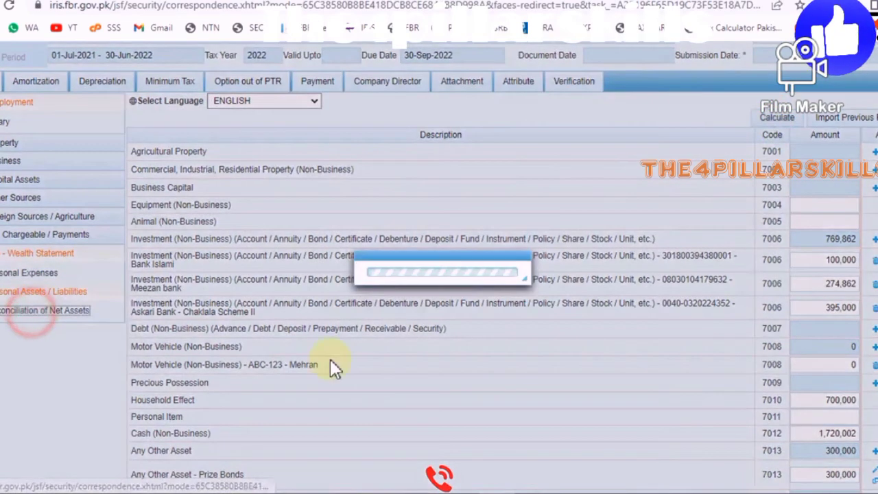
pyautogui.click(843, 467)
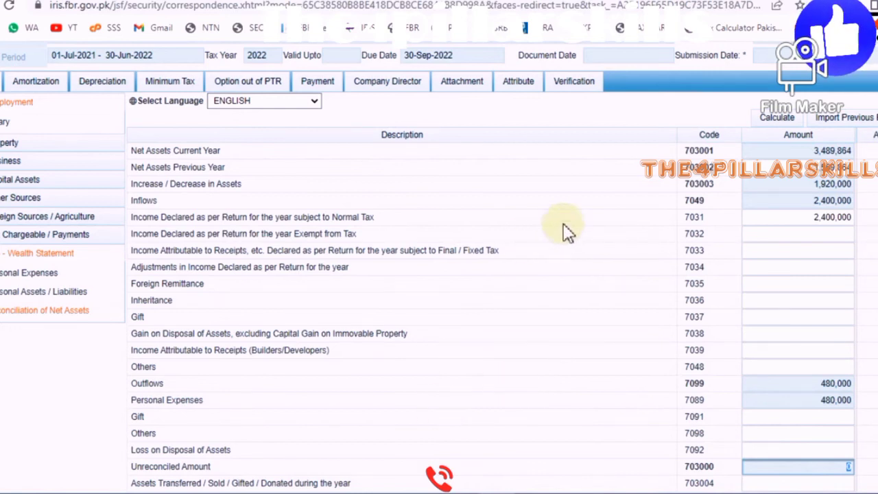
# - Open the return's Verification section, dismiss the saved login suggestions and try to verify the PIN
pyautogui.click(576, 87)
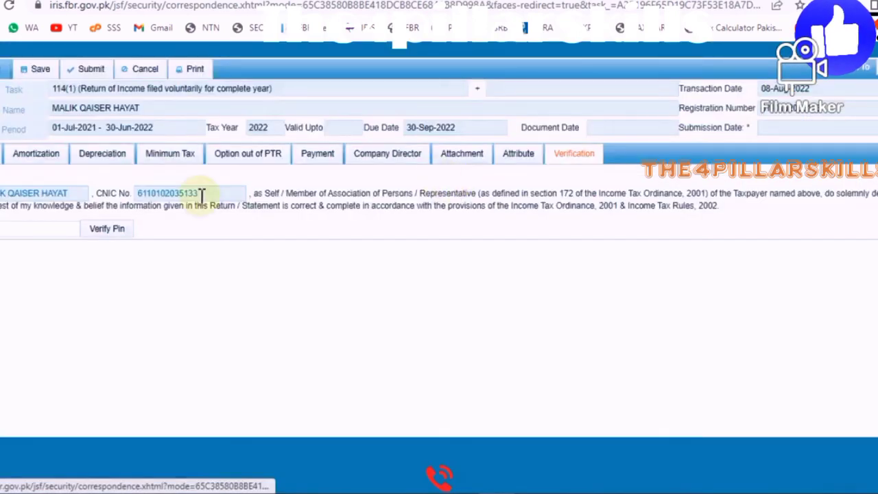
pyautogui.click(27, 228)
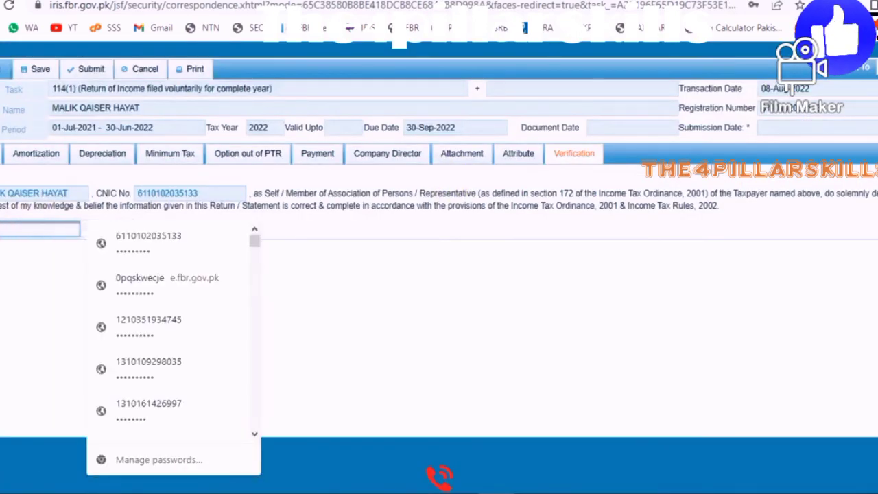
pyautogui.press('Escape')
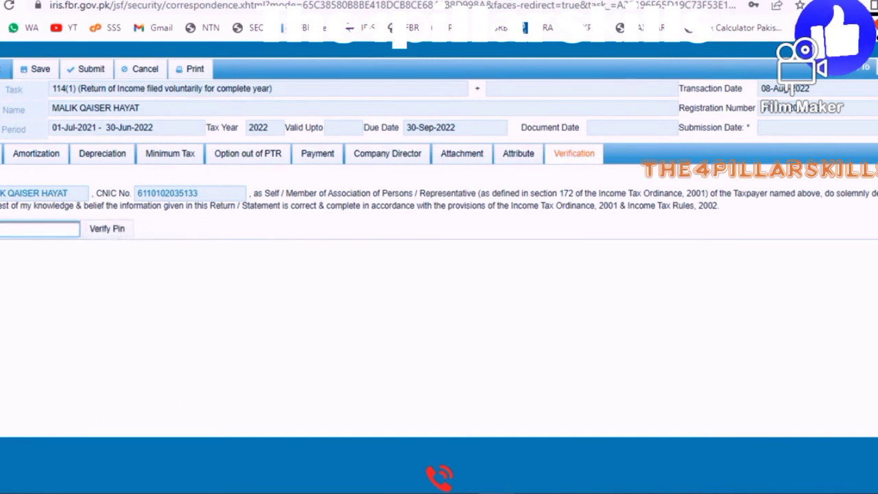
pyautogui.click(107, 230)
pyautogui.click(762, 209)
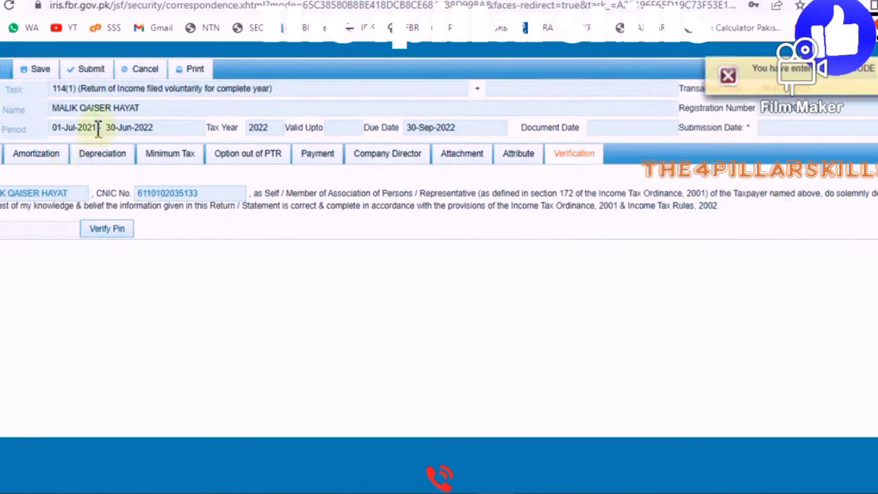
# - Submit the 2022 return of income and confirm the submission
pyautogui.click(87, 68)
pyautogui.click(313, 289)
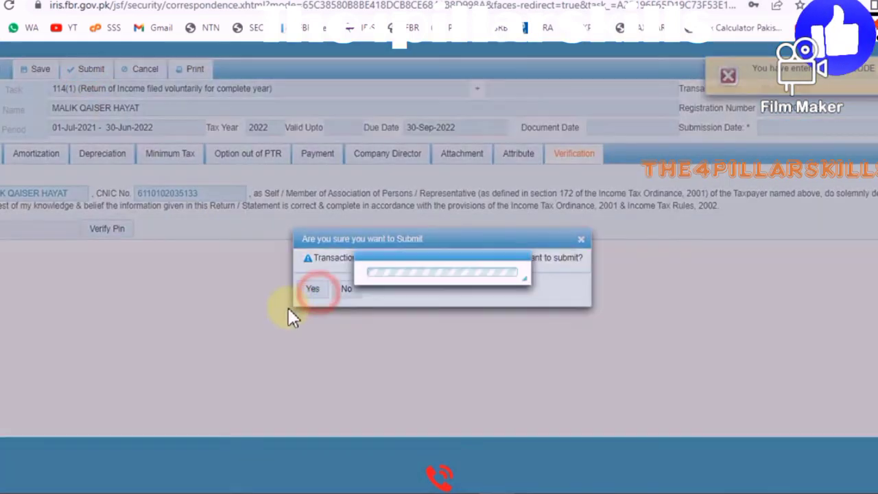